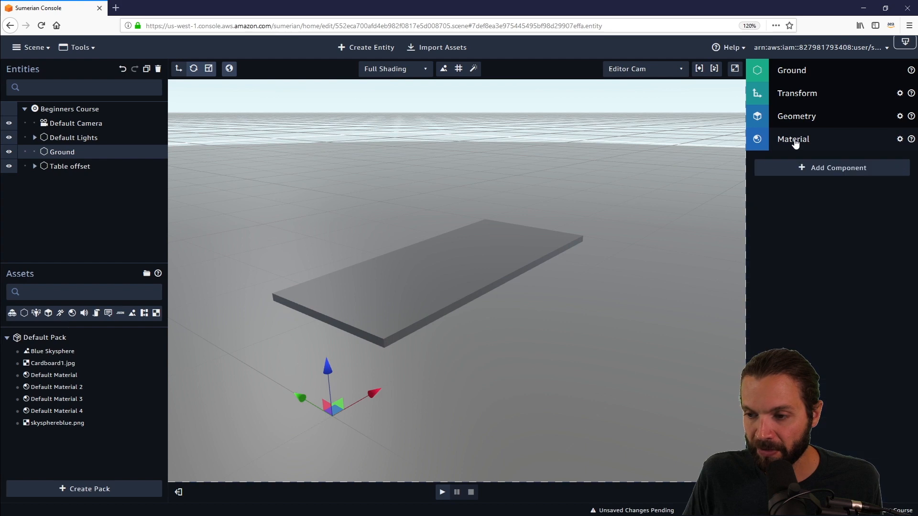
- Remove the Blue Skysphere skybox from the Beginners Course scene's environment settings
drag(552, 398, 473, 368)
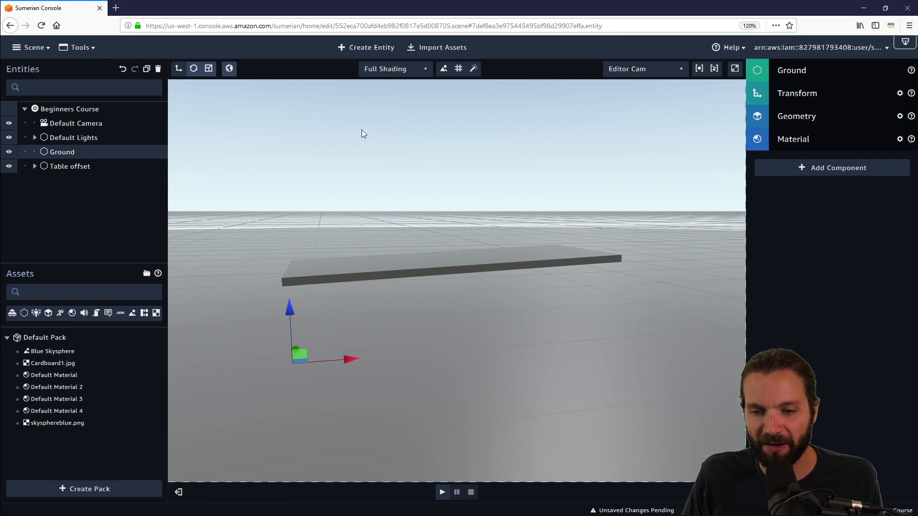
drag(390, 384, 537, 391)
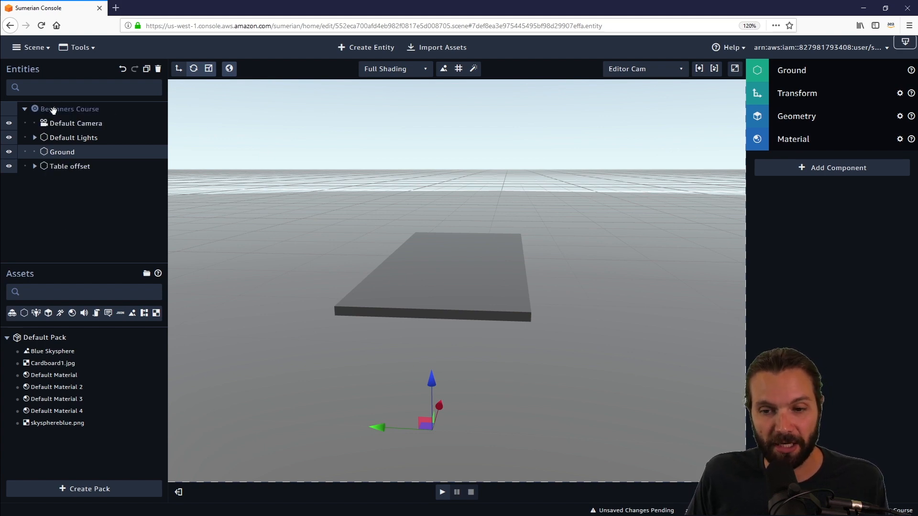
click(76, 109)
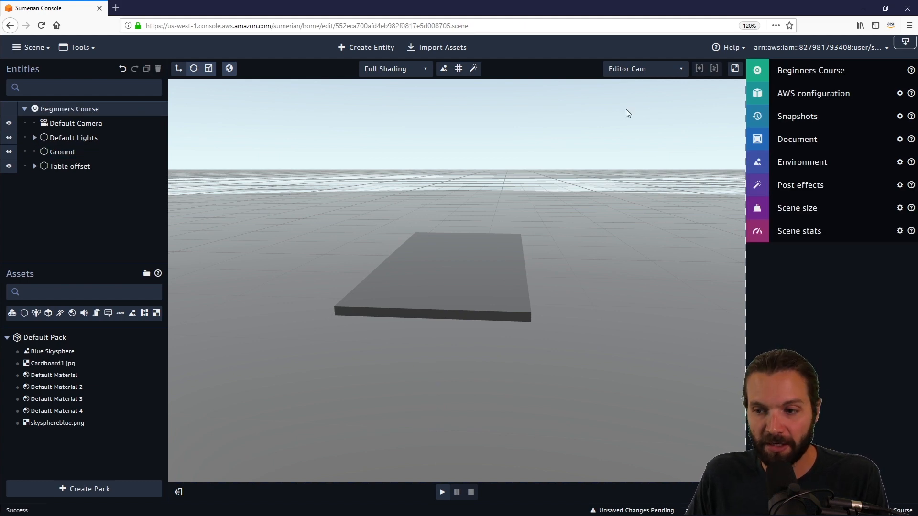
click(856, 165)
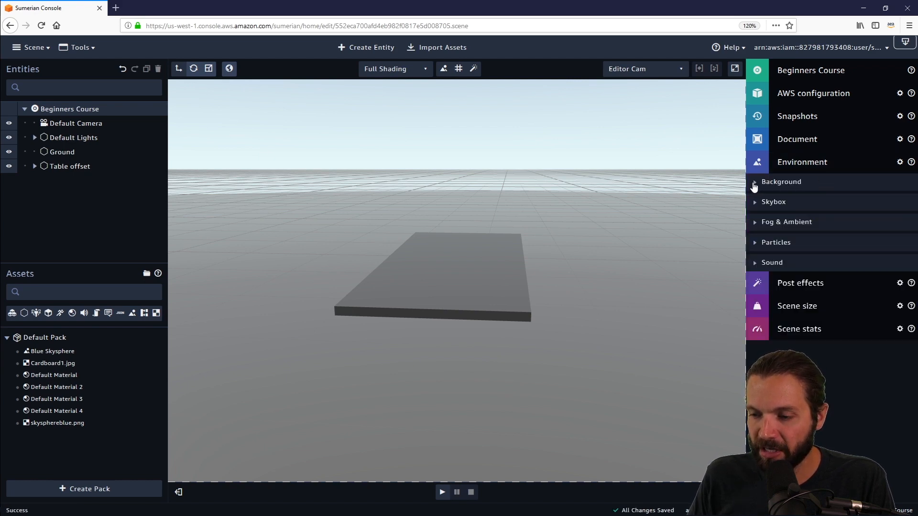
click(754, 184)
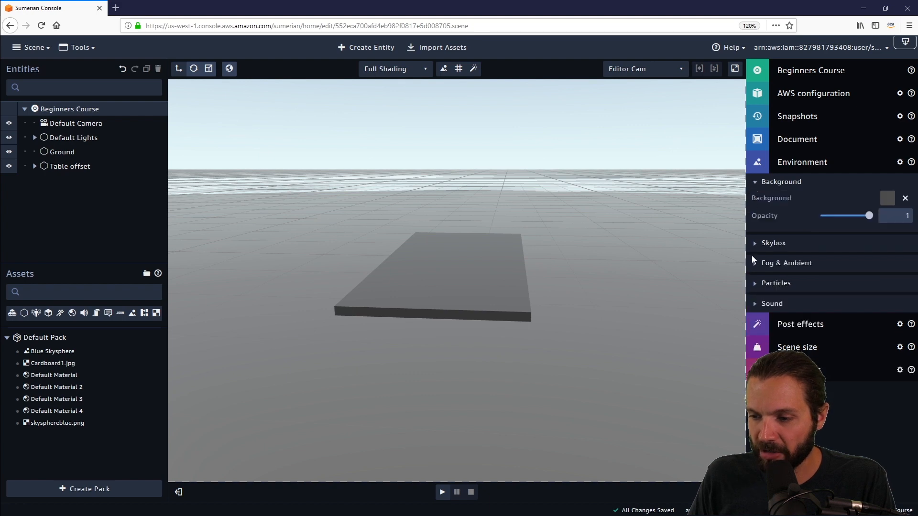
click(755, 245)
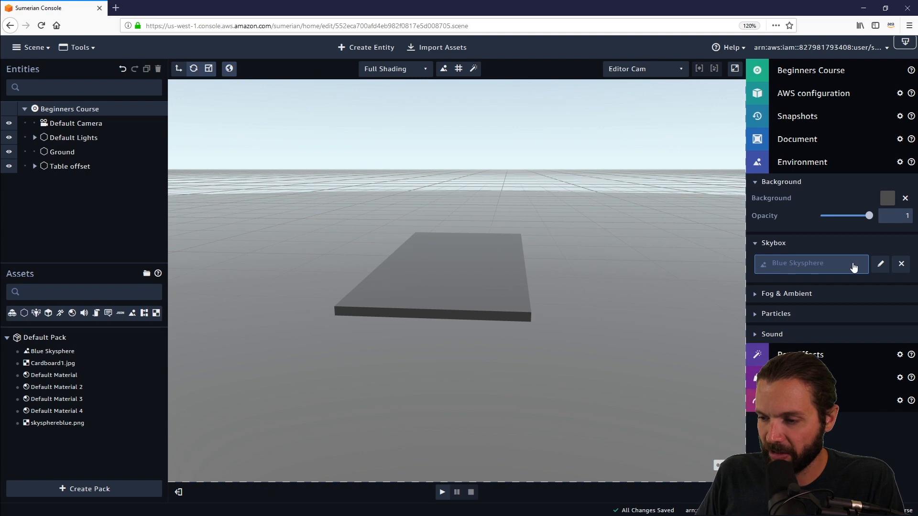
click(902, 266)
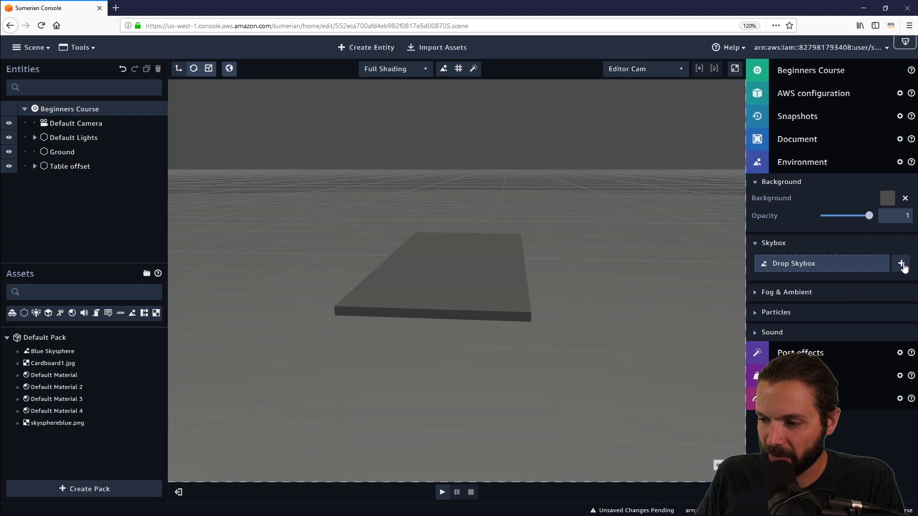
drag(645, 248, 590, 240)
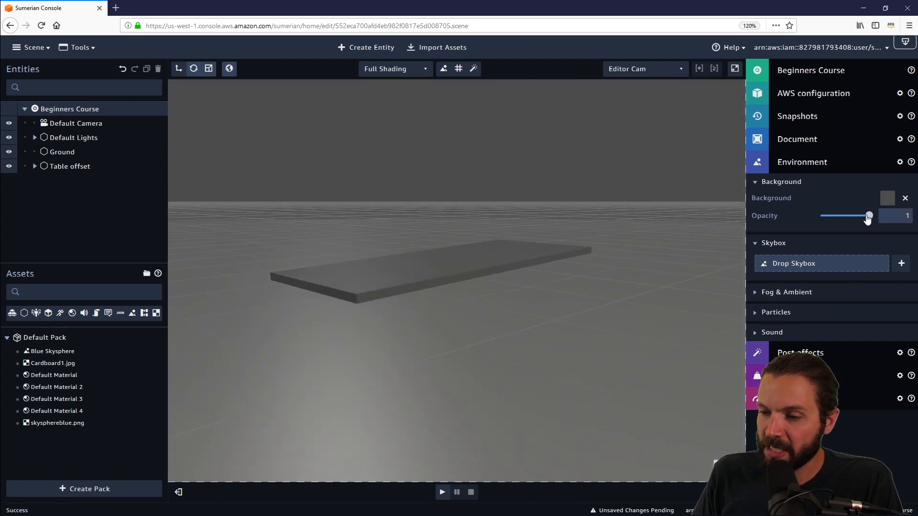
drag(504, 231, 712, 215)
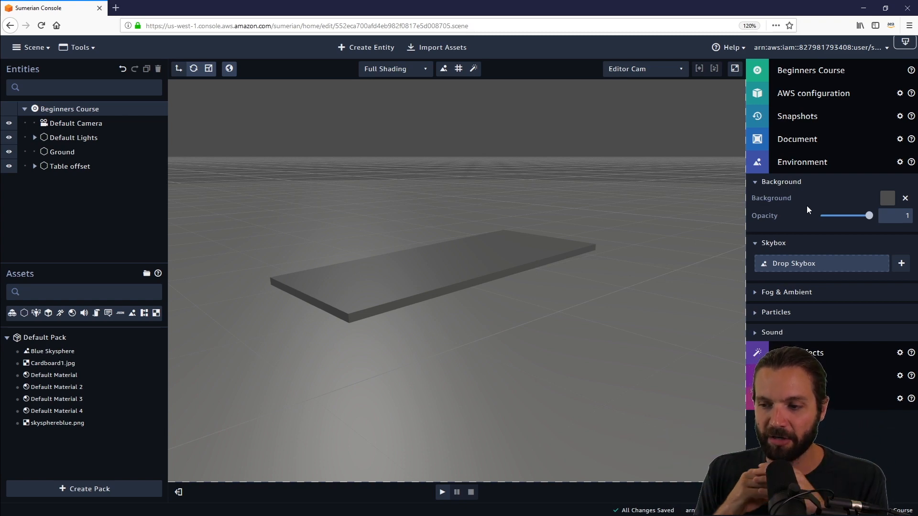
- Set the scene's environment background colour to red, hex d90000
click(888, 199)
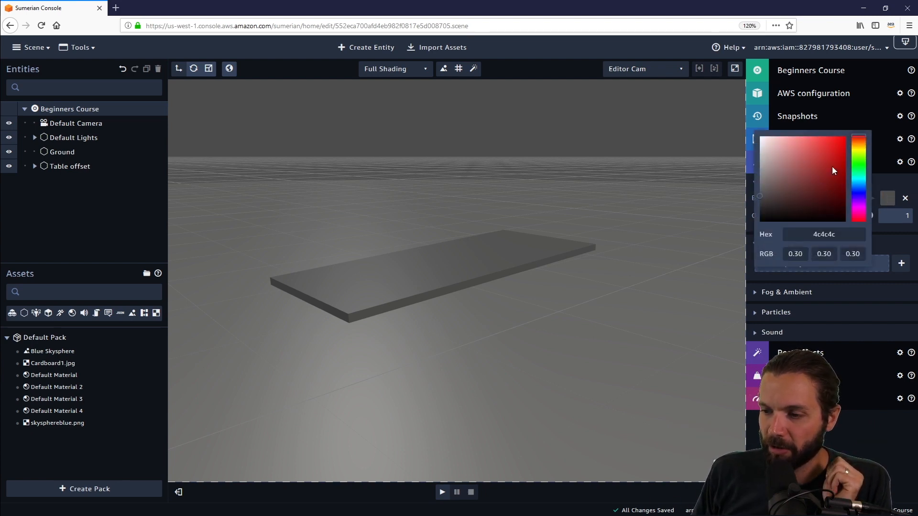
mouse_move(833, 167)
mouse_down()
mouse_move(846, 136)
mouse_move(846, 165)
mouse_move(846, 149)
mouse_up()
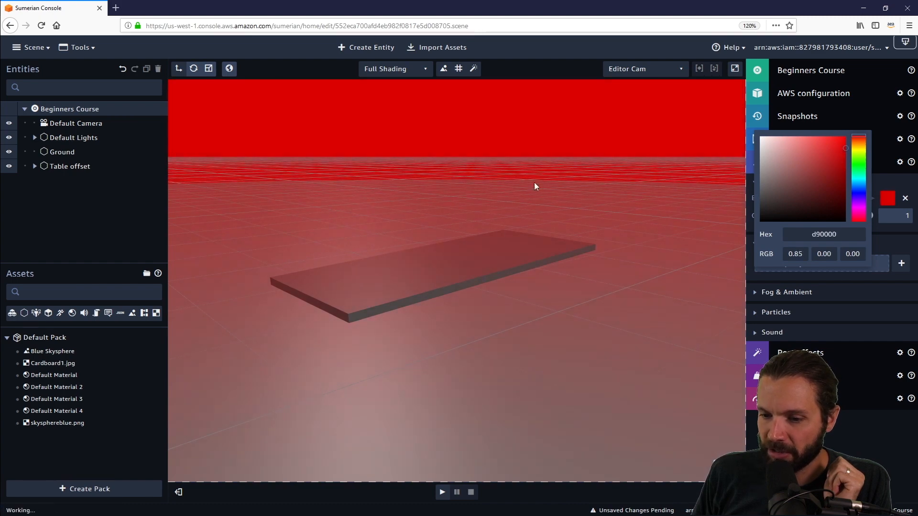
click(529, 273)
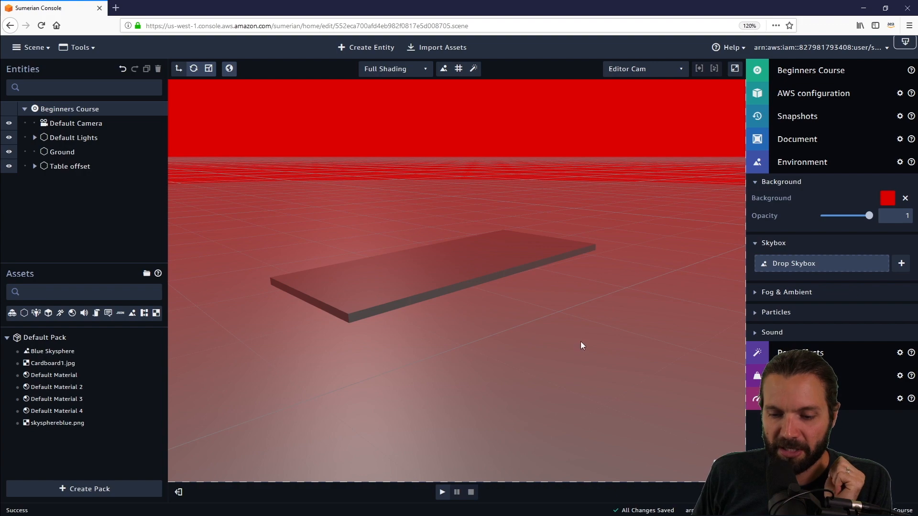
drag(581, 345, 522, 364)
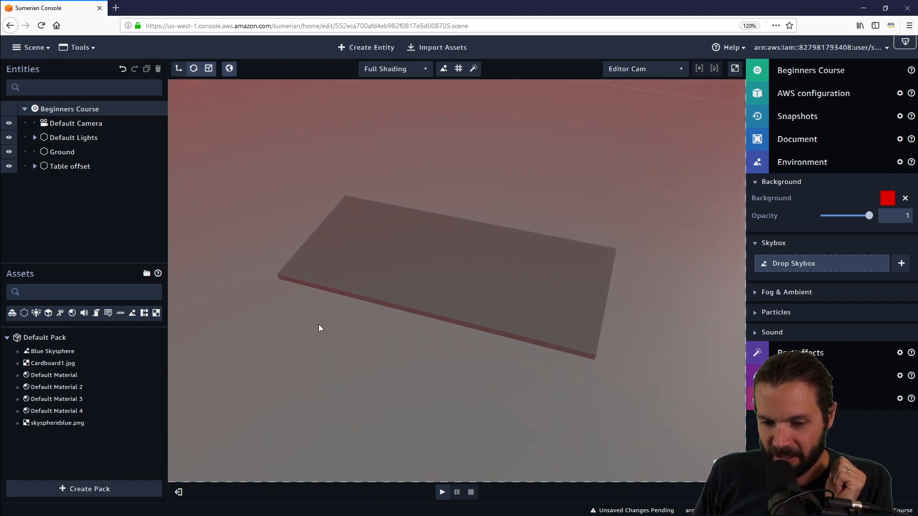
drag(320, 328, 454, 315)
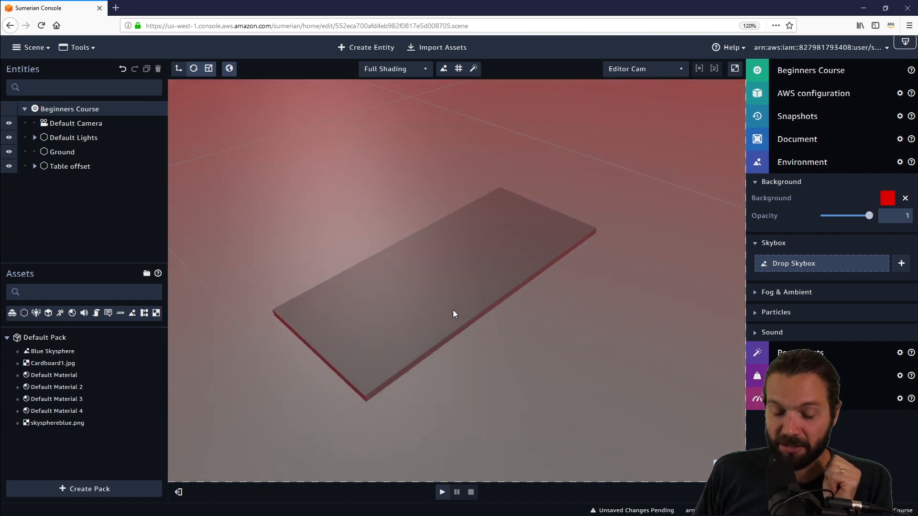
drag(523, 359, 537, 312)
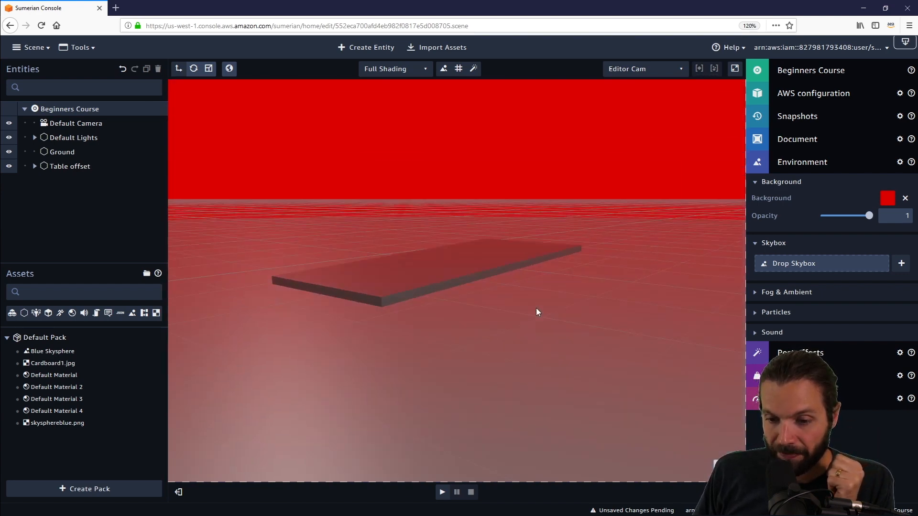
- Change the scene's environment background colour to bright green
click(888, 199)
drag(829, 191, 807, 193)
mouse_move(853, 165)
mouse_down()
mouse_move(846, 179)
mouse_move(845, 137)
mouse_up()
drag(542, 318, 514, 271)
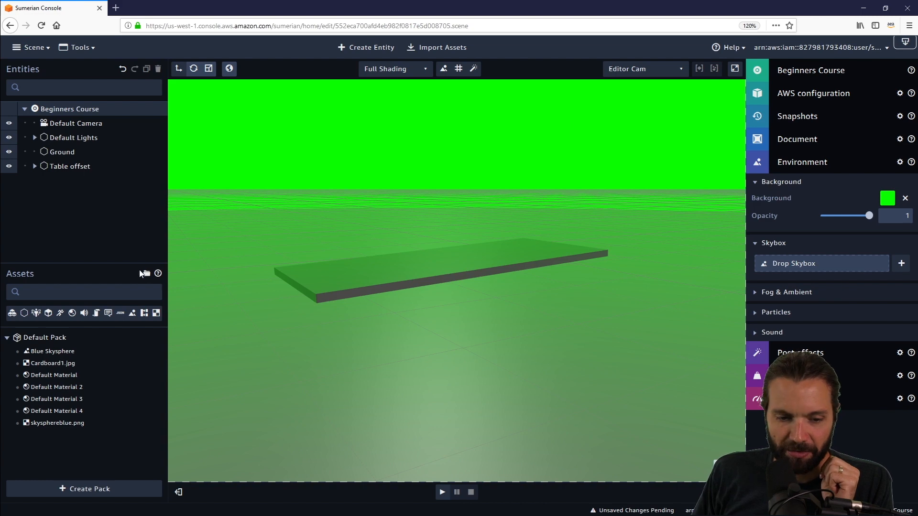
- Enlarge the assets area, add a new skybox to the scene's environment and open its texture settings
drag(120, 263, 127, 226)
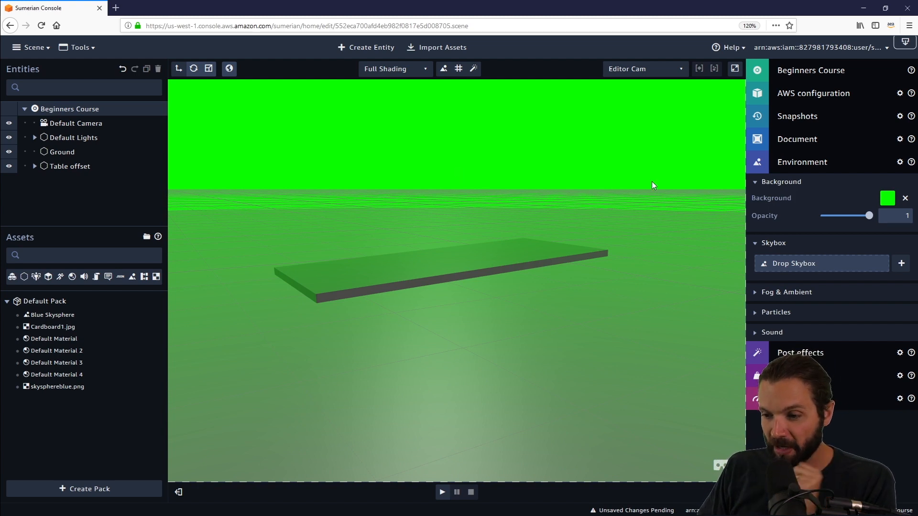
click(901, 264)
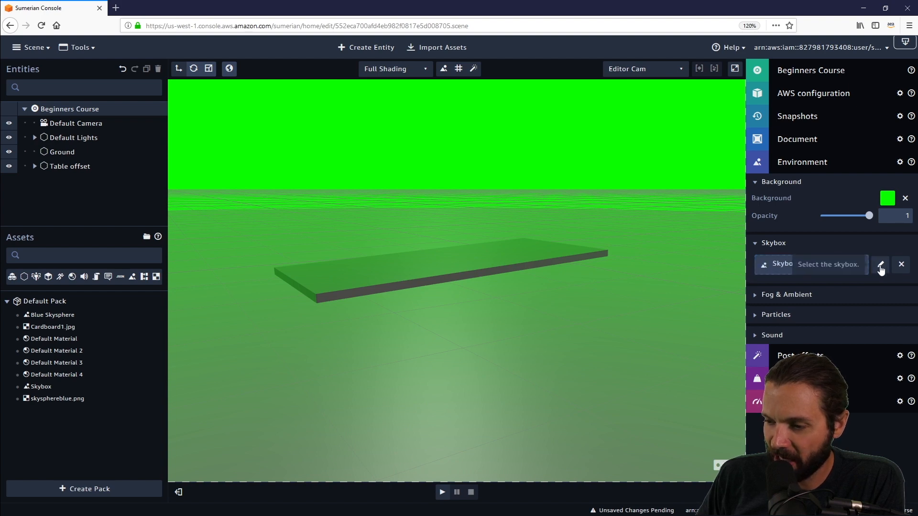
click(880, 265)
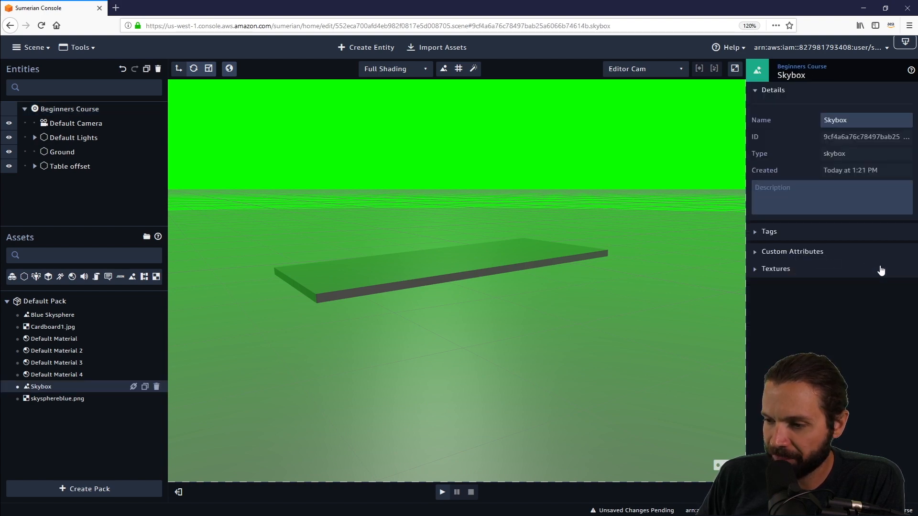
click(756, 269)
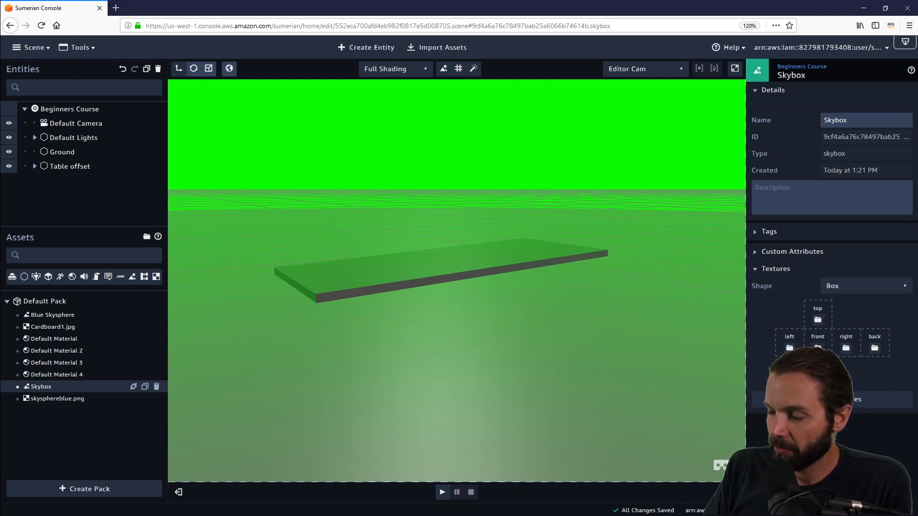
- Assign the Cardboard1.jpg texture to all six faces of the new box-shaped skybox
drag(53, 326, 866, 329)
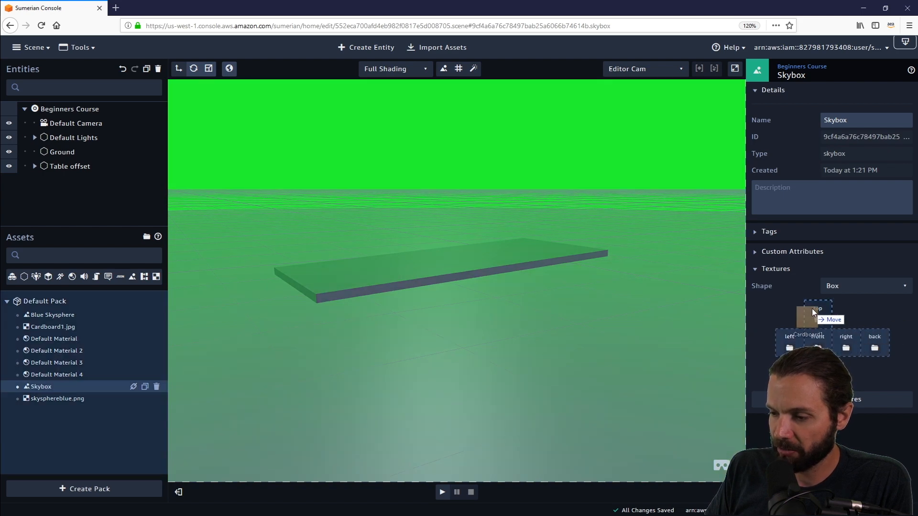
drag(815, 304, 817, 306)
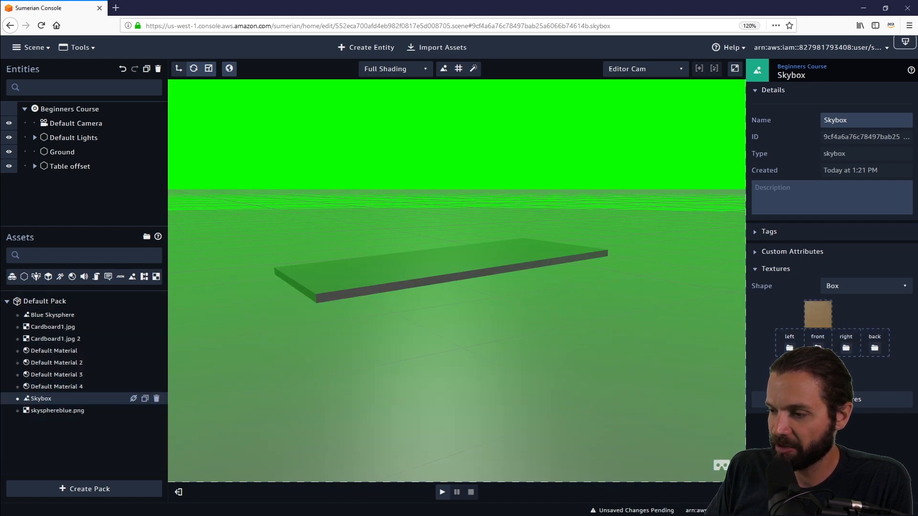
drag(52, 326, 790, 342)
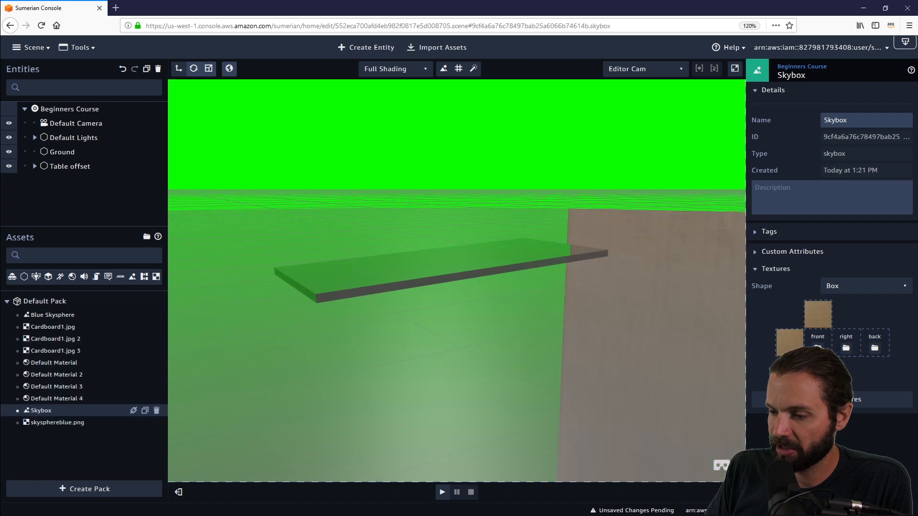
drag(52, 326, 834, 337)
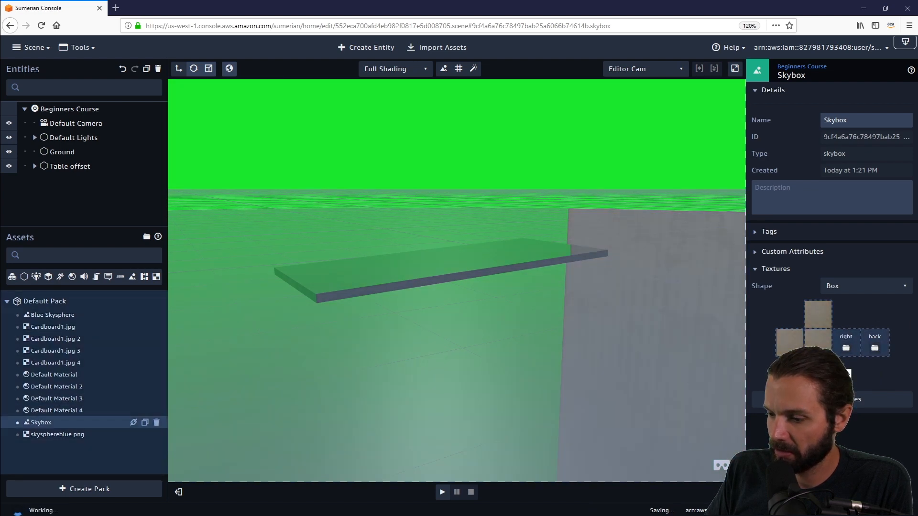
drag(53, 327, 880, 346)
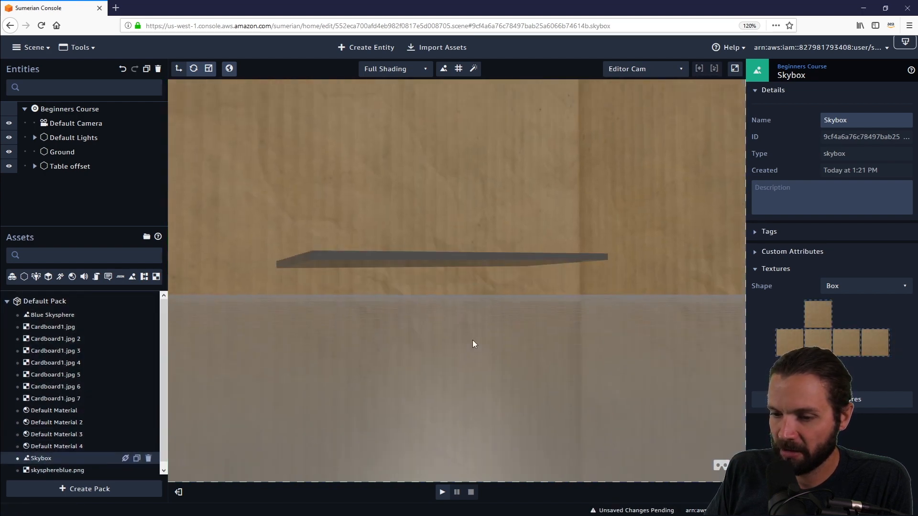
drag(473, 340, 671, 307)
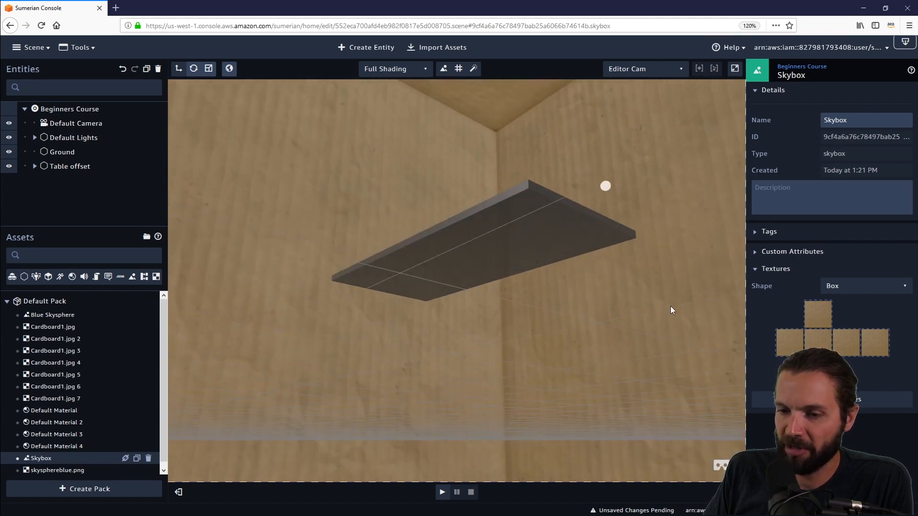
drag(595, 283, 515, 434)
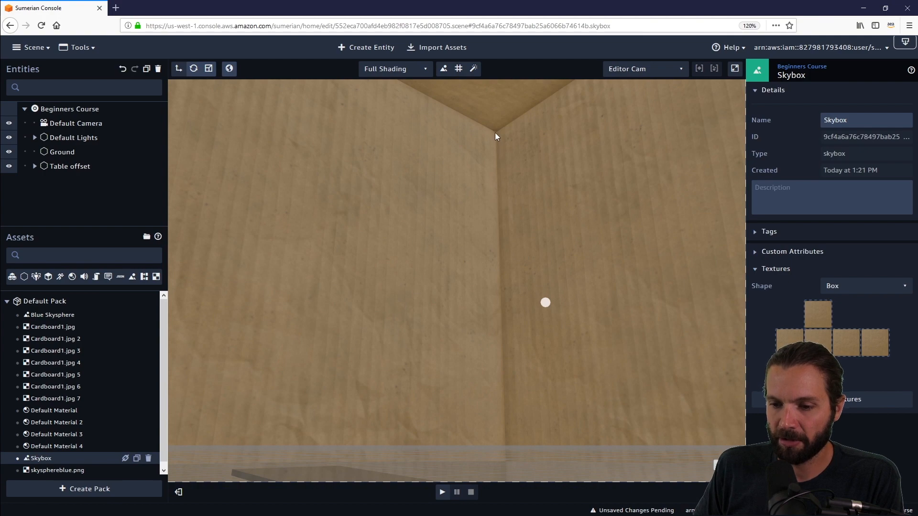
- Switch the new skybox's shape to Sphere and assign skysphereblue.png as its texture
click(520, 174)
drag(424, 201, 335, 325)
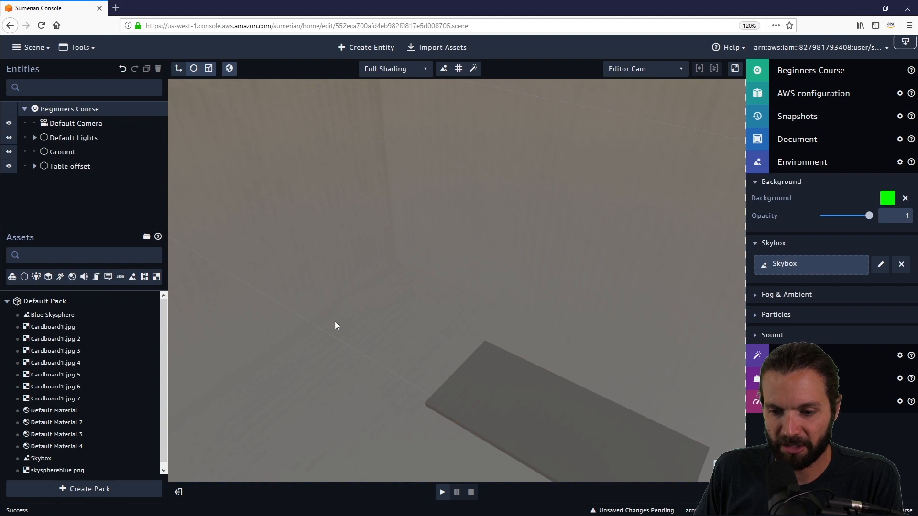
drag(443, 274, 722, 190)
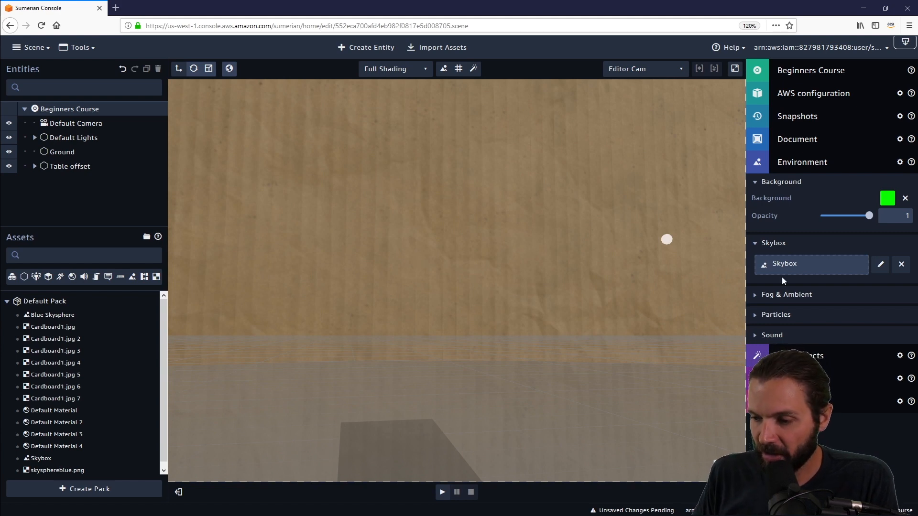
click(881, 264)
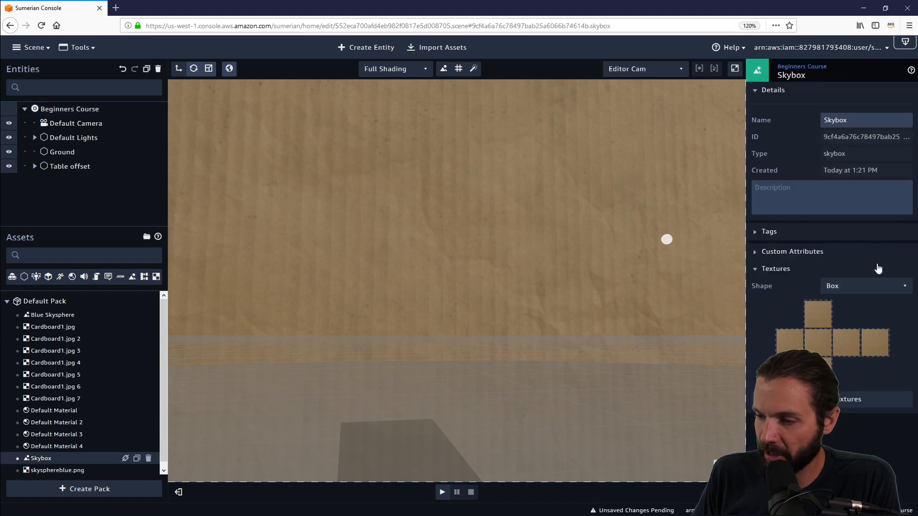
click(859, 289)
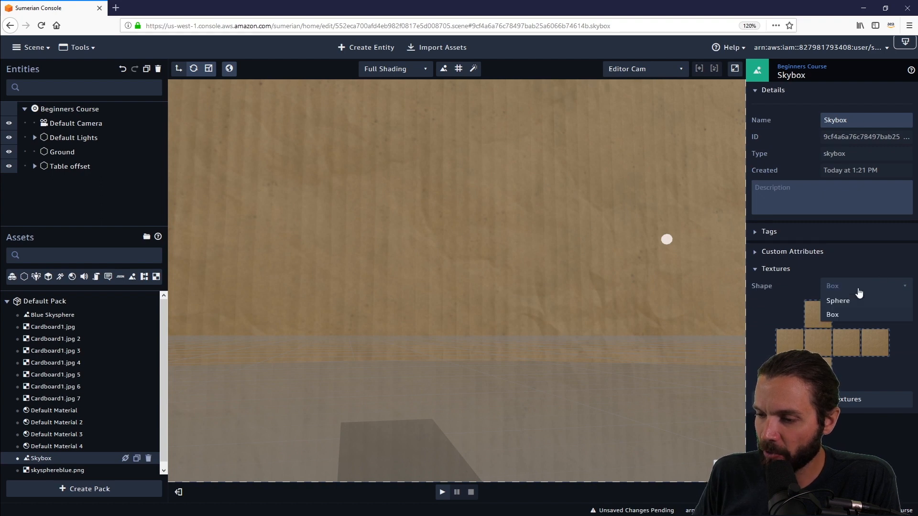
click(857, 301)
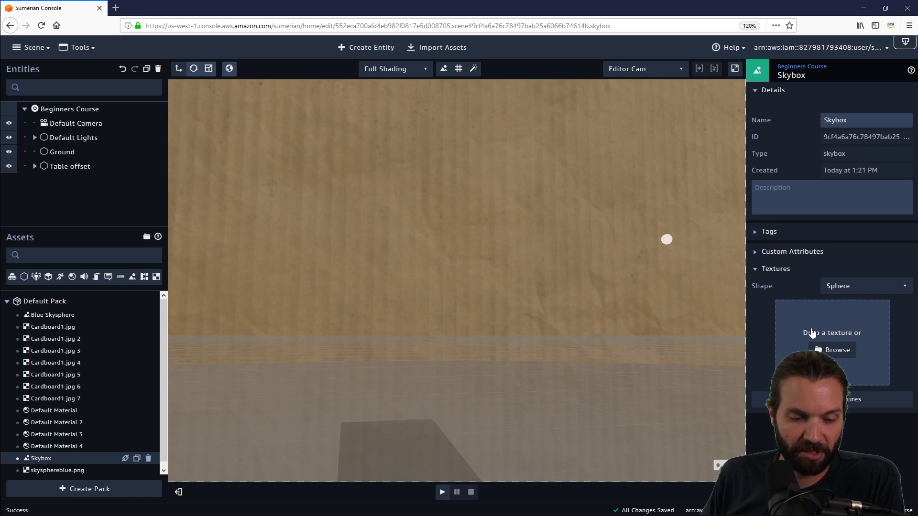
scroll(97, 465, down, 1)
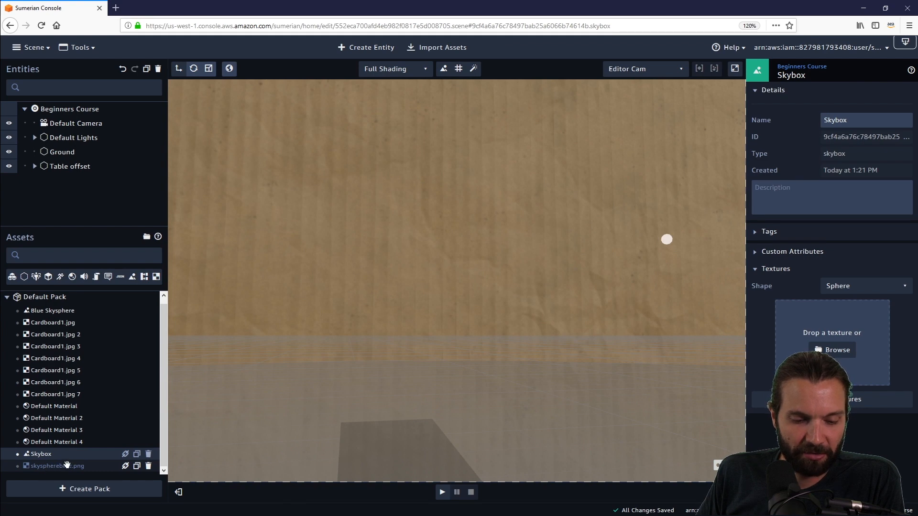
drag(70, 459, 839, 351)
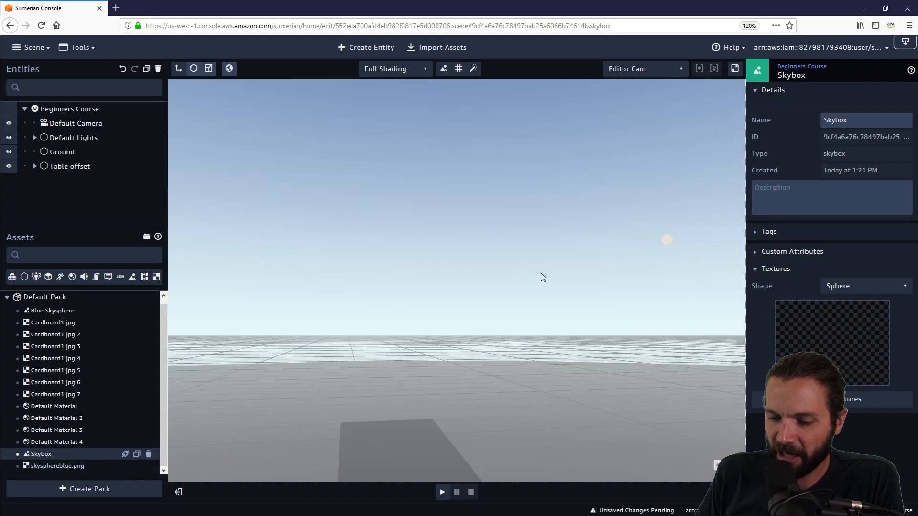
drag(542, 277, 514, 258)
drag(614, 247, 557, 309)
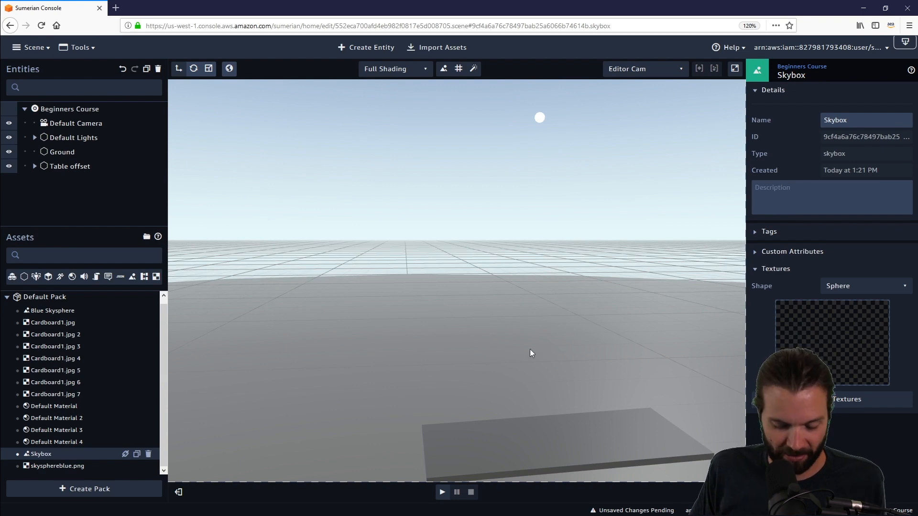
- Import the Skyspheres Pack: Nature, 16K from the asset library and dismiss the import notice
drag(504, 383, 602, 267)
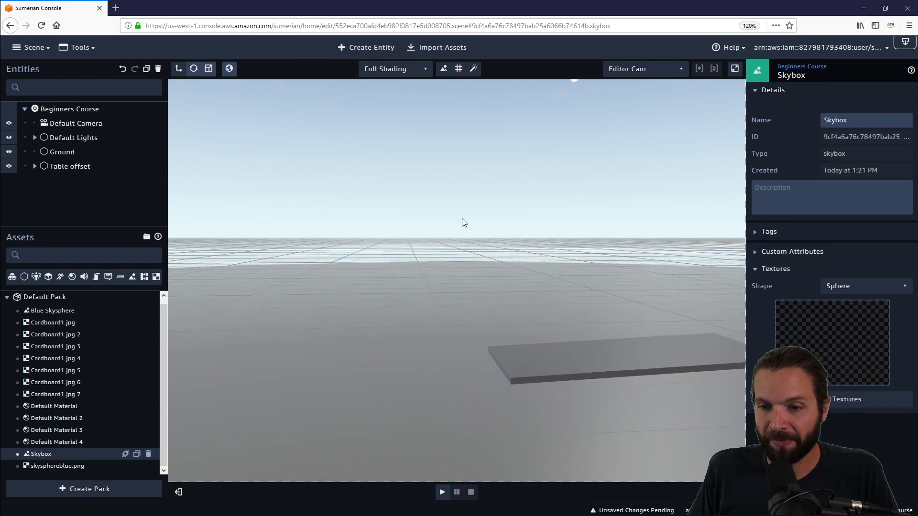
click(450, 48)
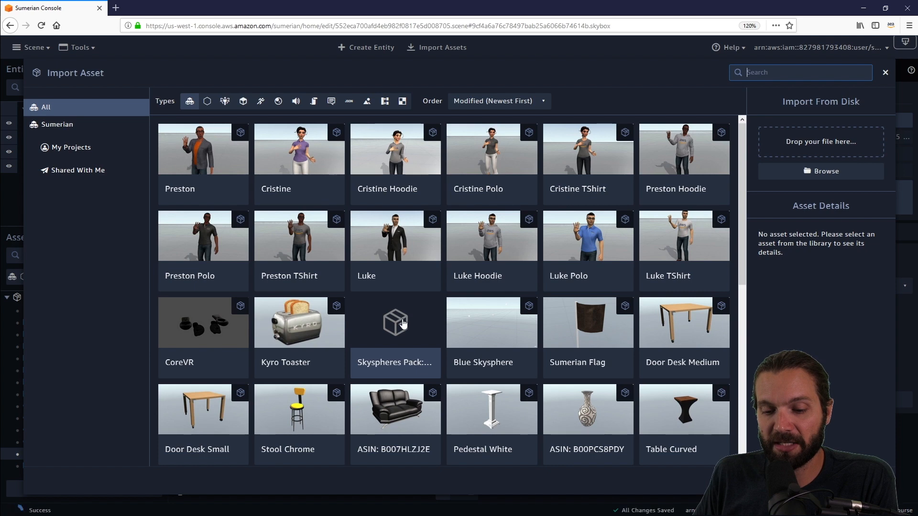
click(403, 324)
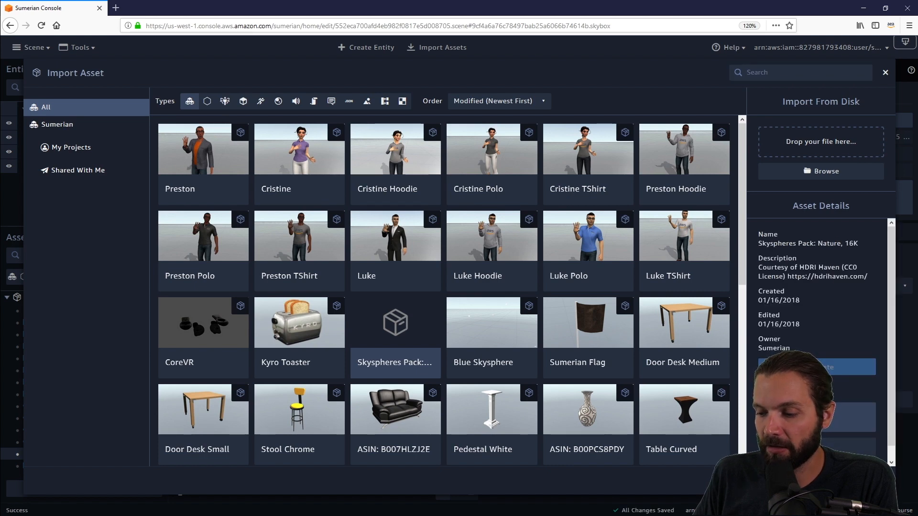
click(863, 481)
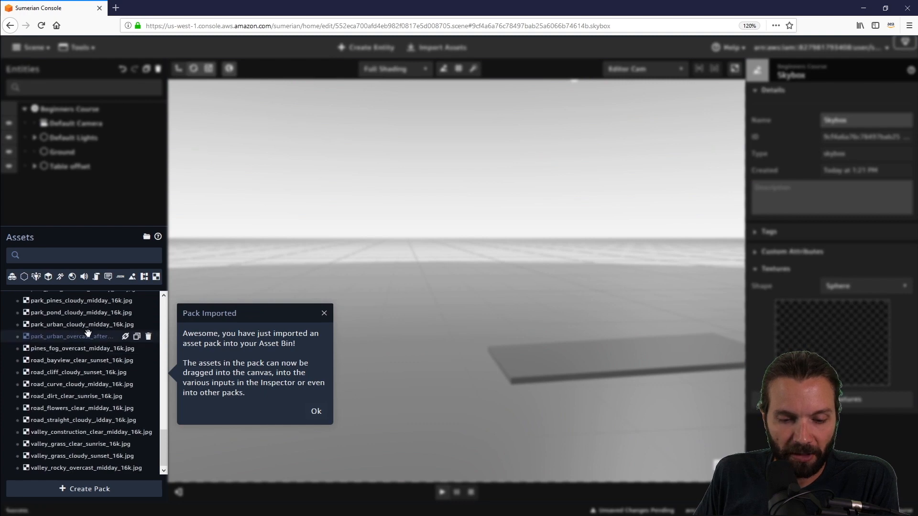
scroll(88, 333, up, 5)
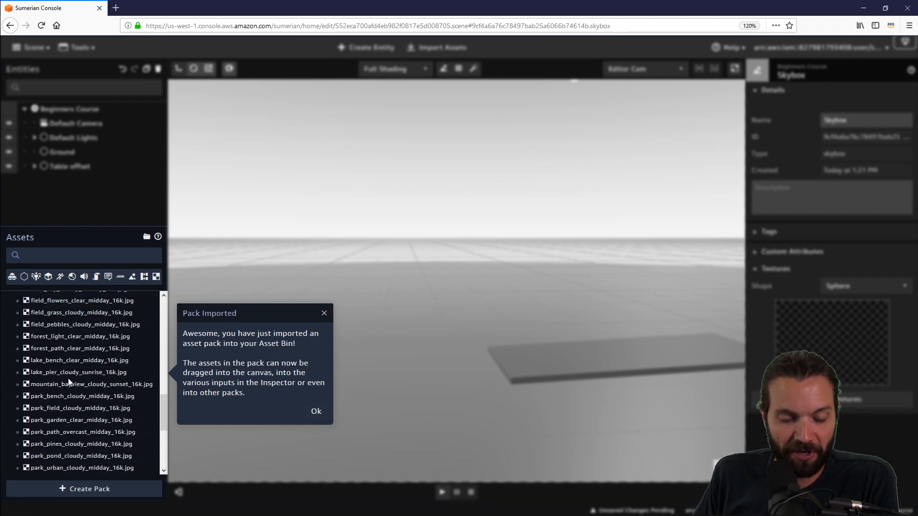
click(316, 412)
- Preview several skysphere textures from the Nature pack, including the sandy beach, grass field, light forest and lake bench images
scroll(29, 356, up, 5)
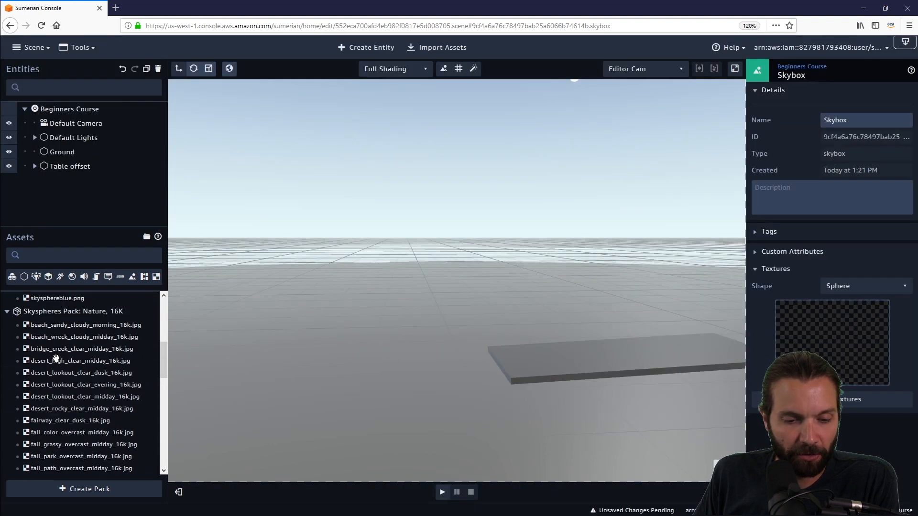
click(46, 325)
scroll(48, 334, down, 10)
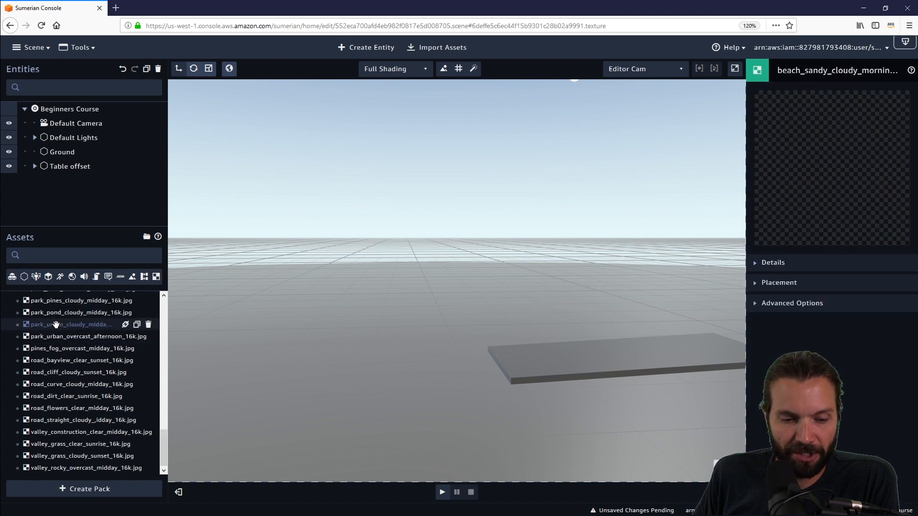
scroll(52, 306, up, 3)
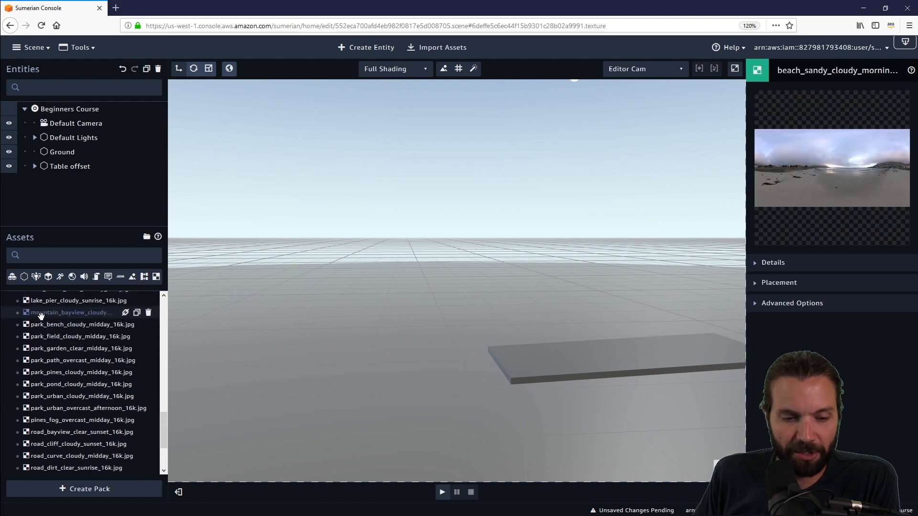
scroll(48, 306, up, 3)
click(55, 312)
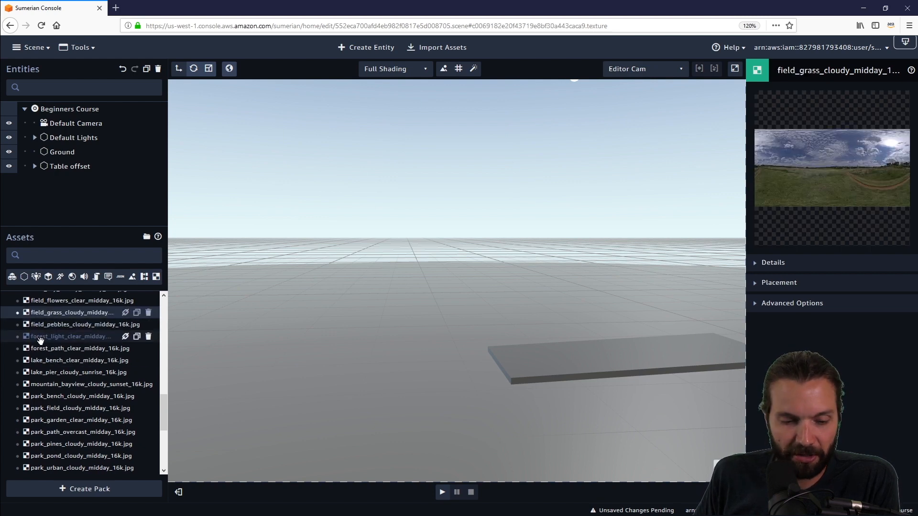
click(45, 339)
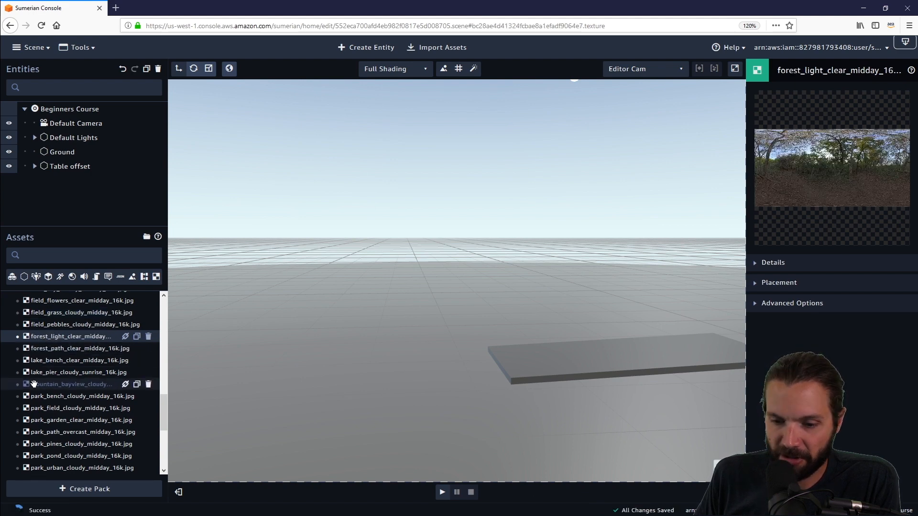
click(71, 360)
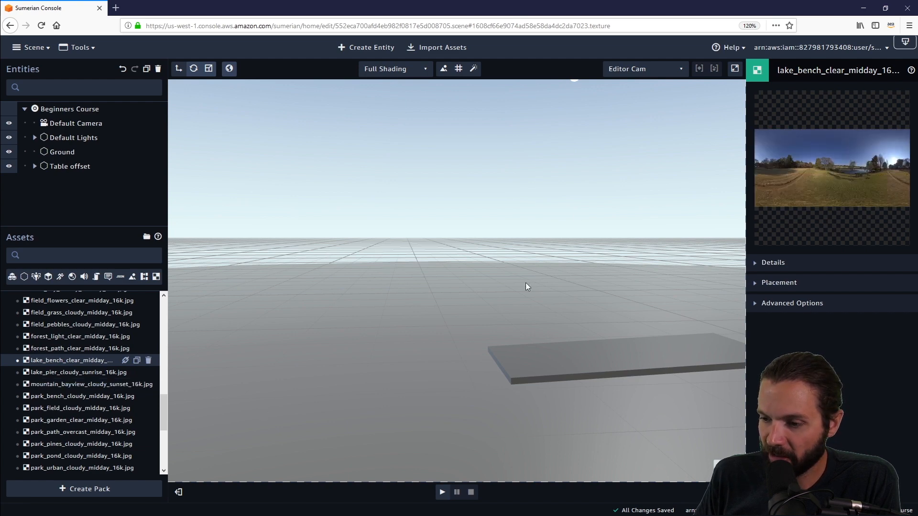
drag(467, 258, 548, 250)
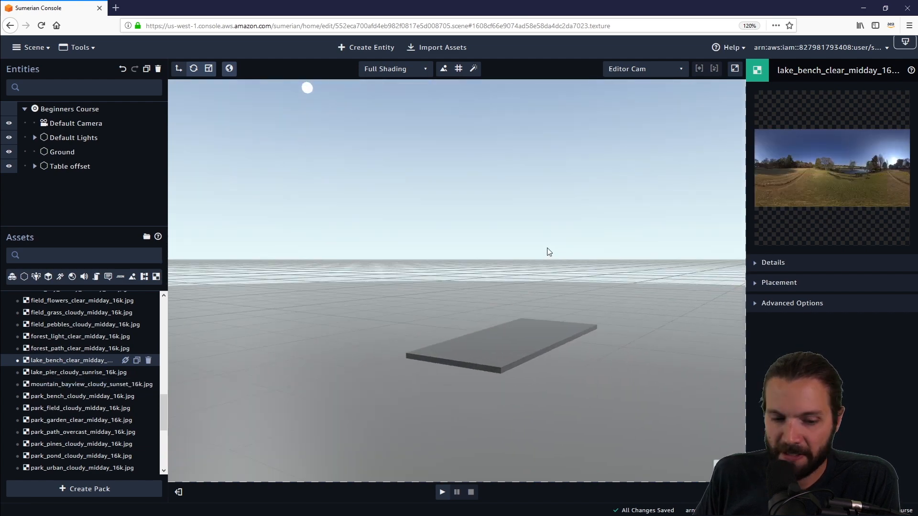
scroll(46, 346, down, 4)
scroll(45, 345, up, 5)
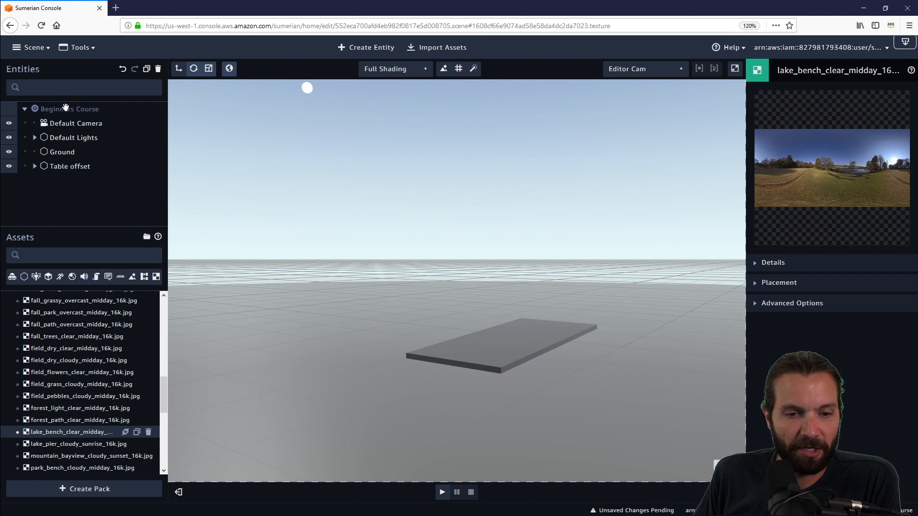
- Reopen the scene's skybox settings and assign lake_bench_clear_midday_16k.jpg as its spherical texture
click(64, 110)
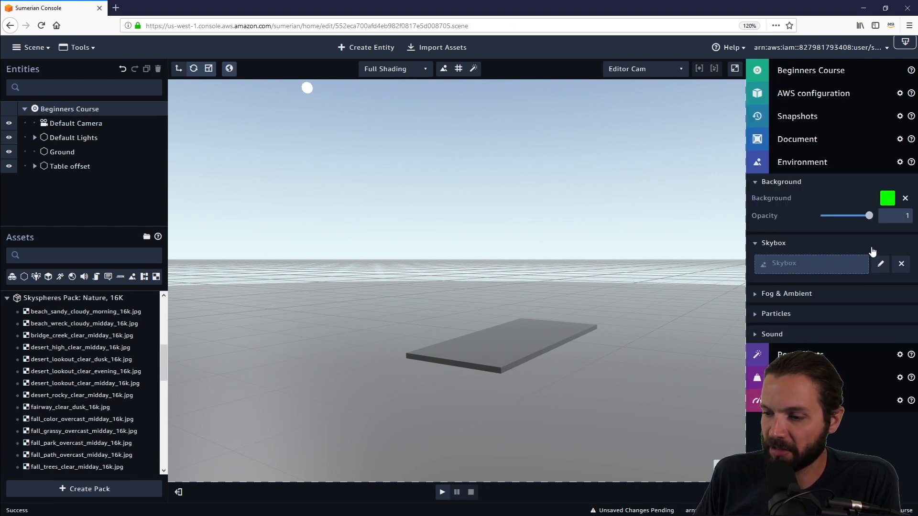
click(880, 266)
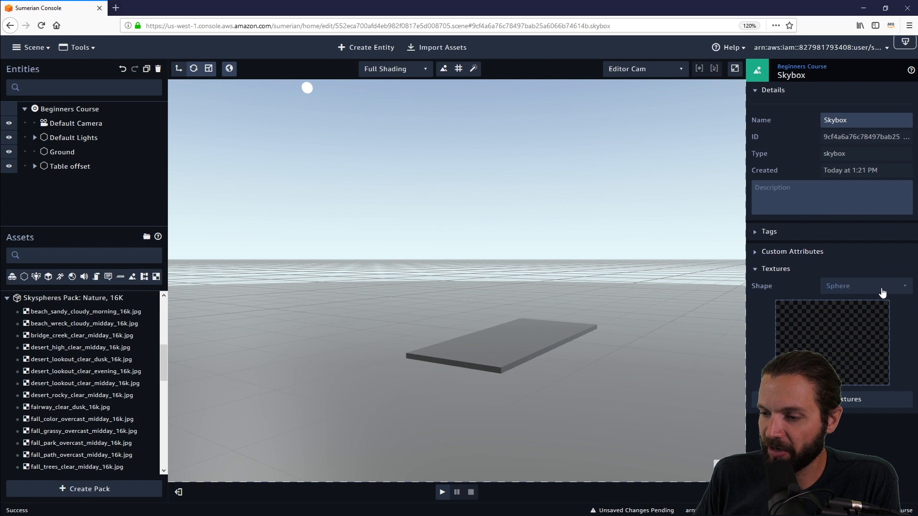
scroll(105, 346, down, 3)
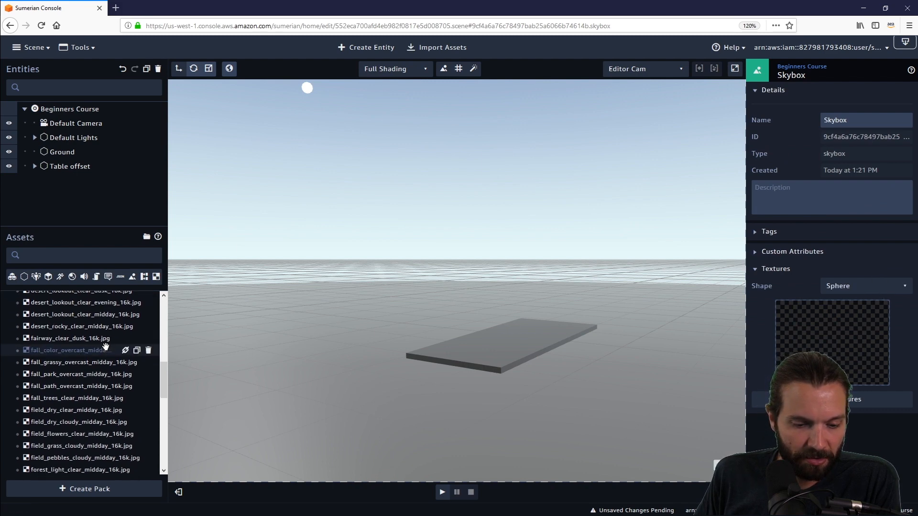
scroll(105, 347, down, 3)
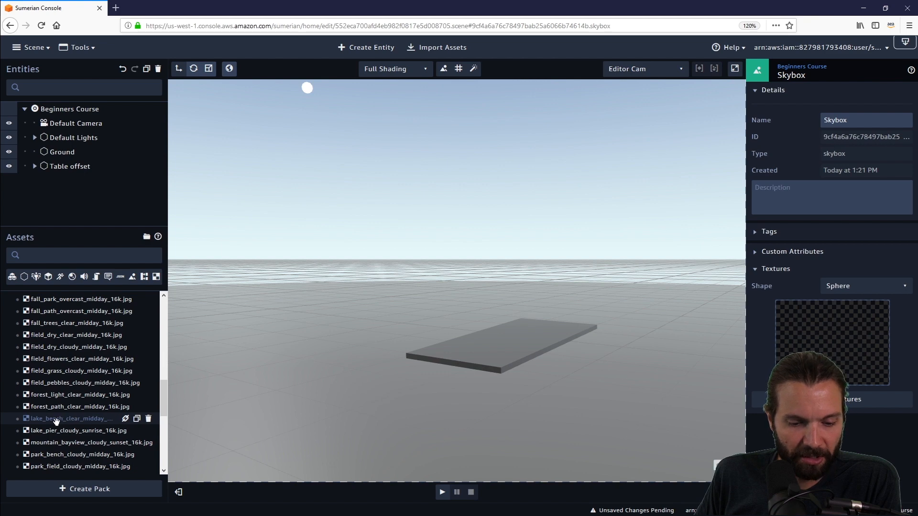
drag(56, 421, 826, 327)
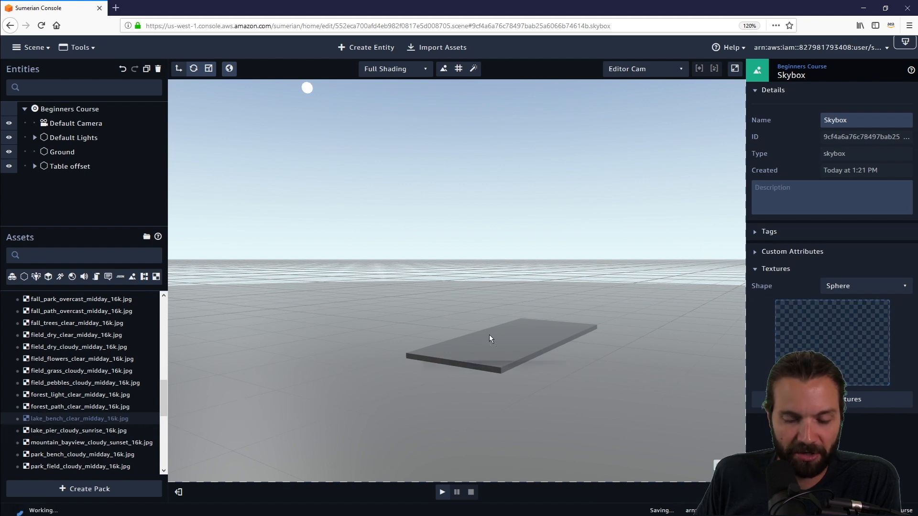
drag(489, 338, 855, 345)
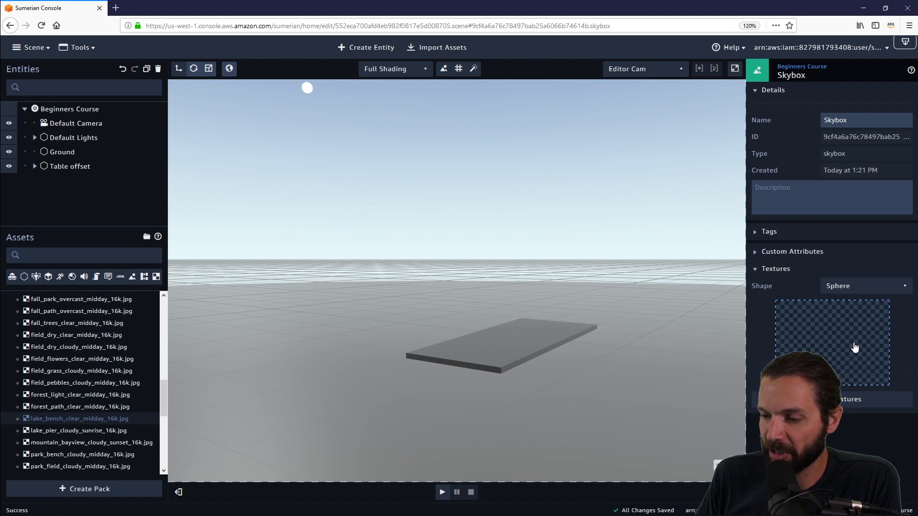
right_drag(654, 403, 766, 432)
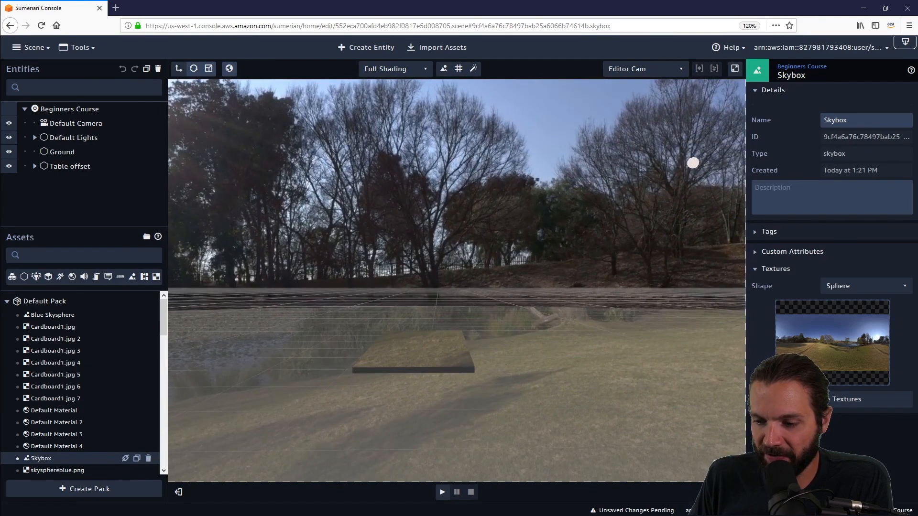
right_drag(704, 332, 377, 345)
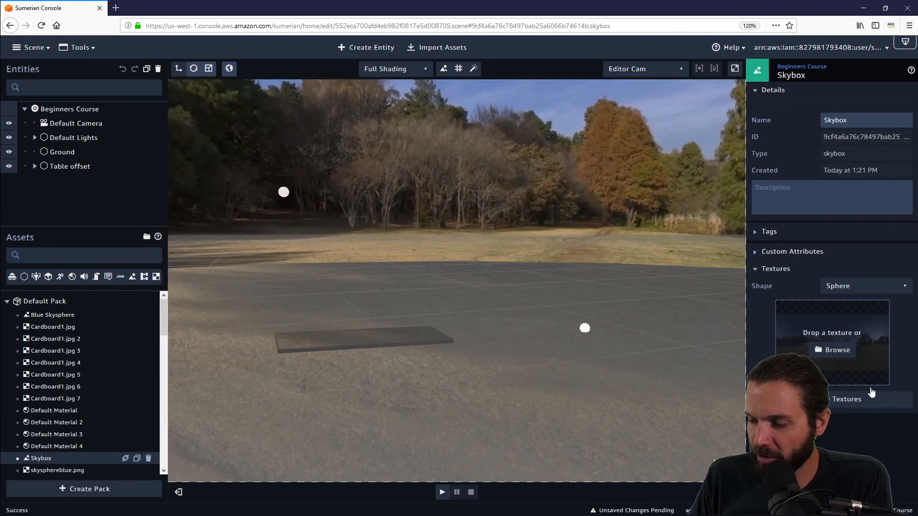
- Clear the texture from the scene's spherical skybox
click(860, 401)
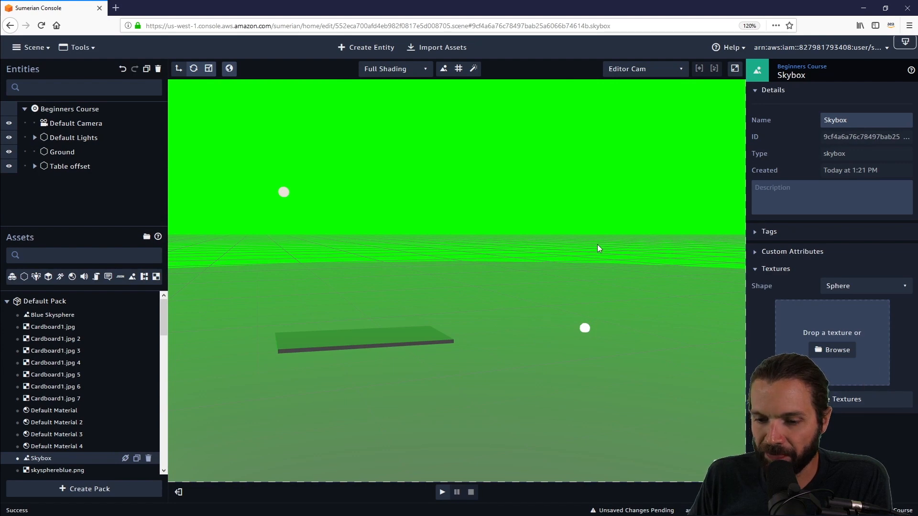
right_drag(598, 250, 358, 246)
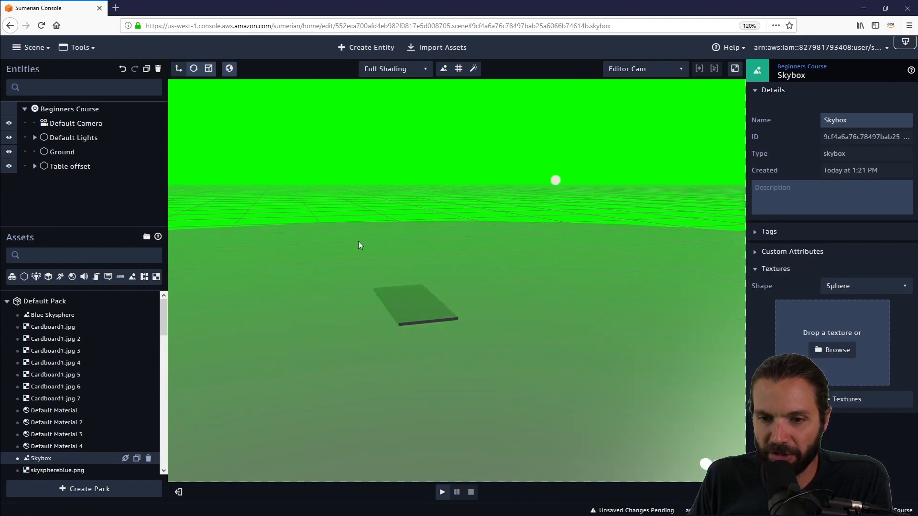
- Create a sphere primitive and set its uniform scale to -100 so its surface faces inward
click(380, 49)
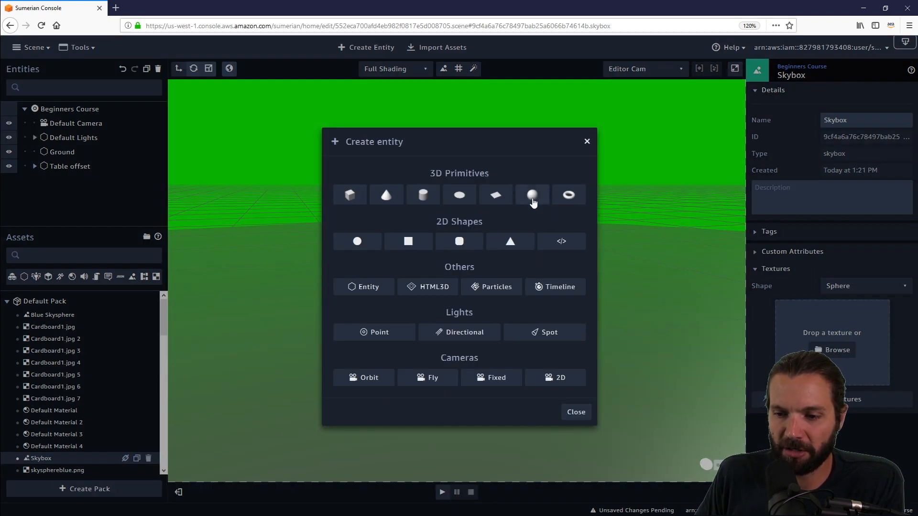
click(533, 196)
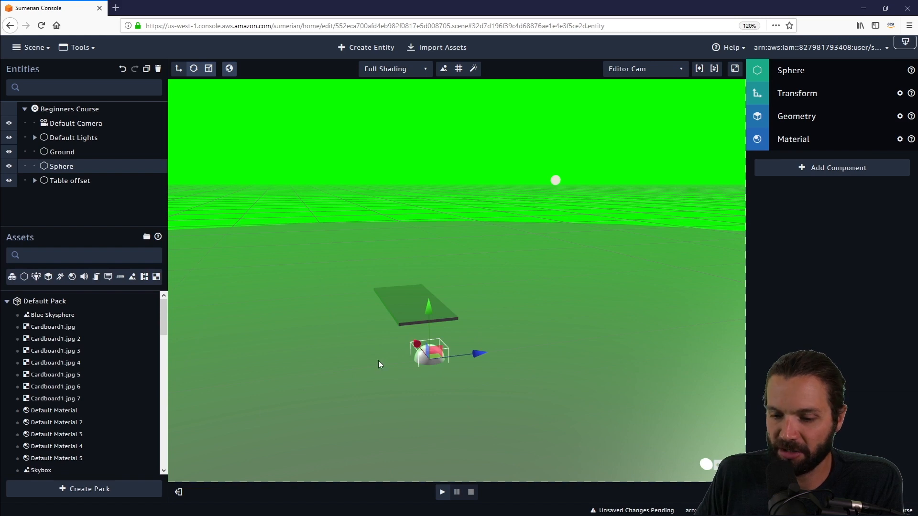
click(821, 100)
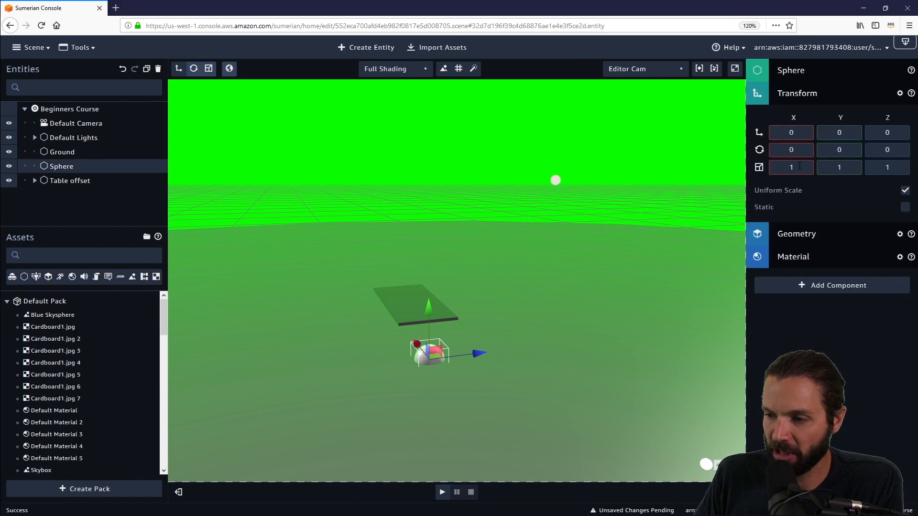
text(00)
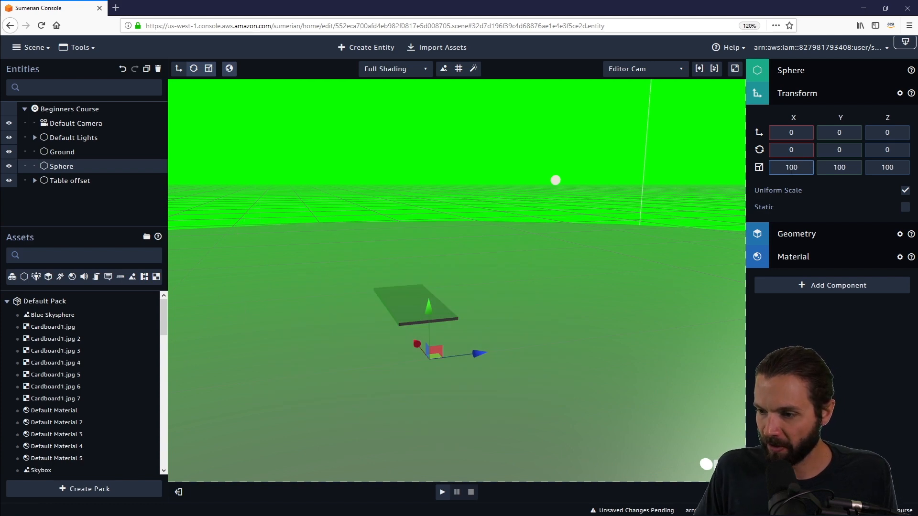
text(-)
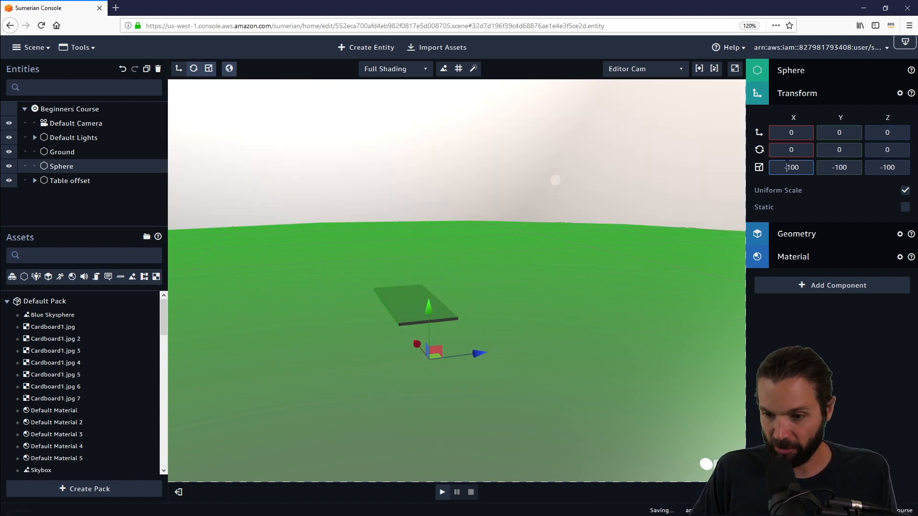
- Examine the inverted sphere around the scene from both outside and inside
drag(630, 328, 642, 313)
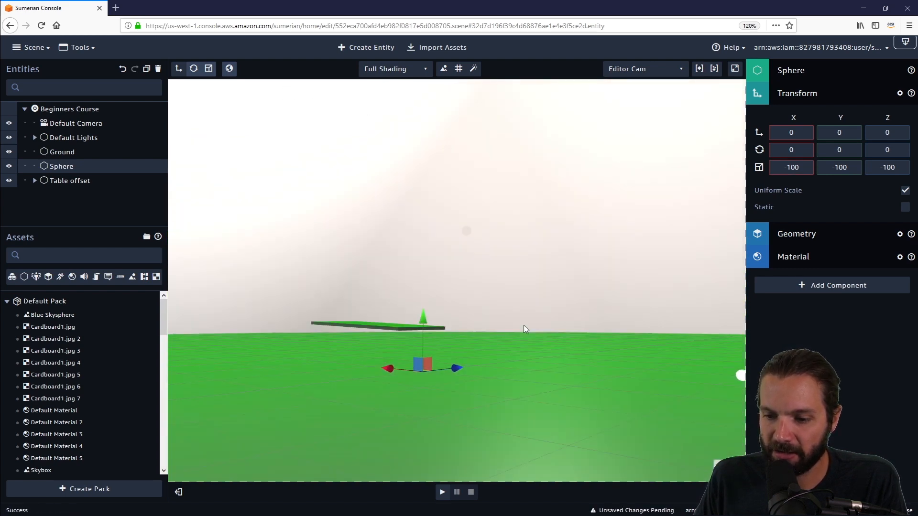
double_click(66, 167)
drag(488, 219, 343, 303)
drag(481, 328, 514, 317)
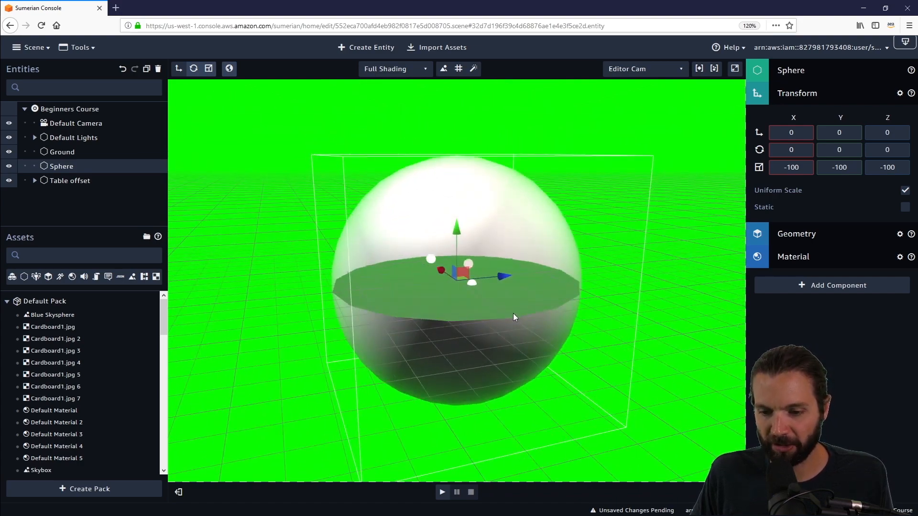
scroll(509, 309, up, 6)
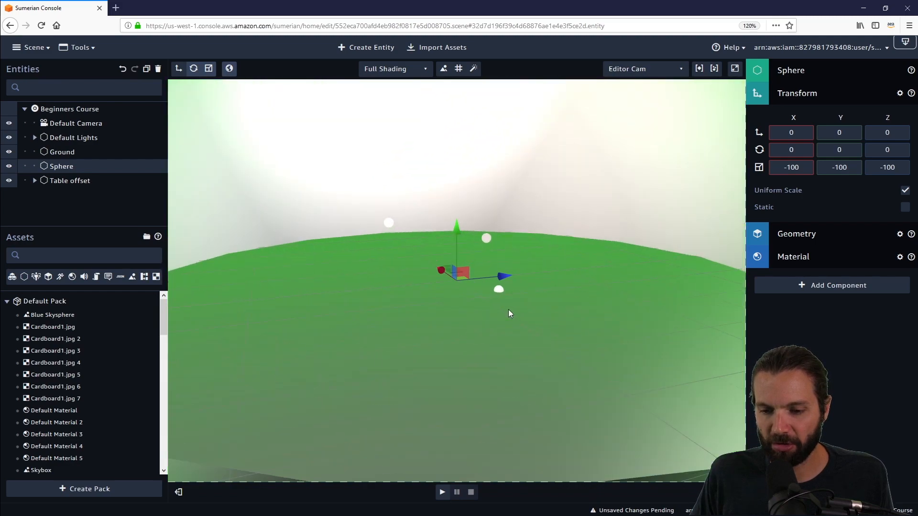
scroll(509, 310, up, 4)
drag(535, 319, 515, 288)
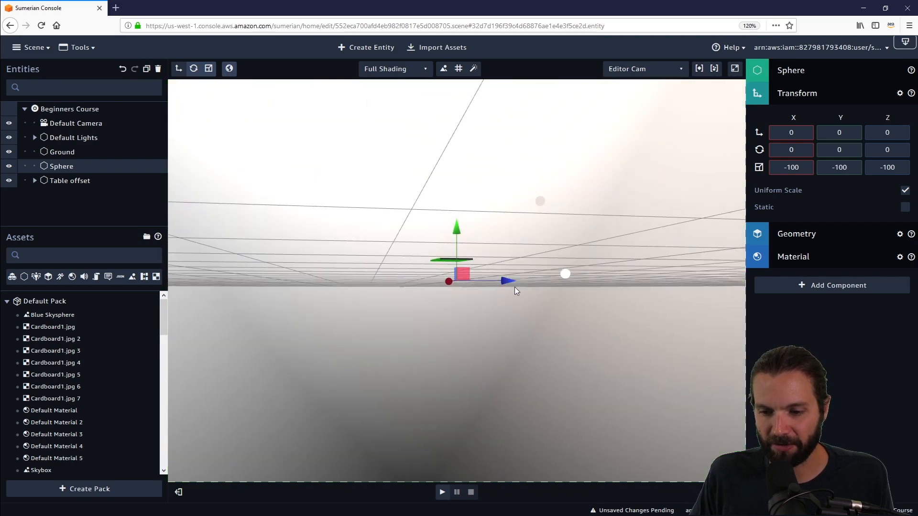
drag(709, 205, 636, 258)
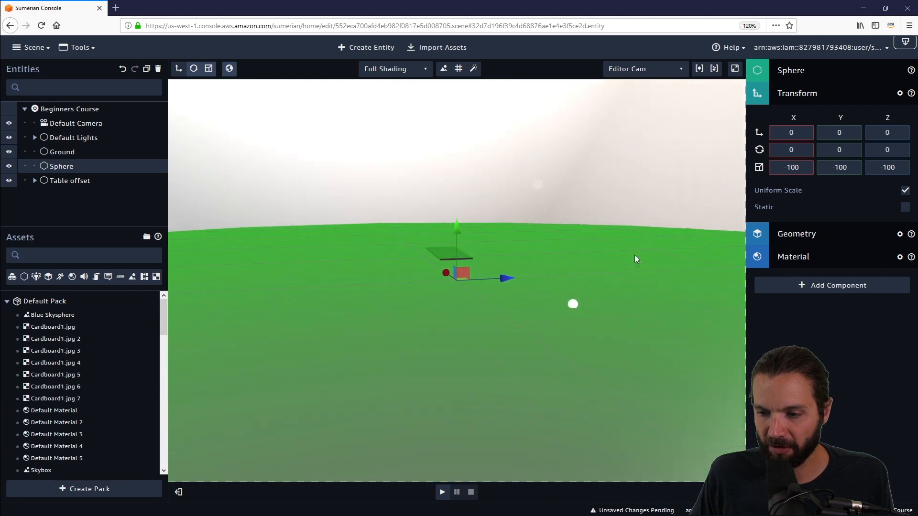
- Assign fairway_clear_dusk_16k.jpg as the diffuse colour texture of the sphere's material
click(819, 258)
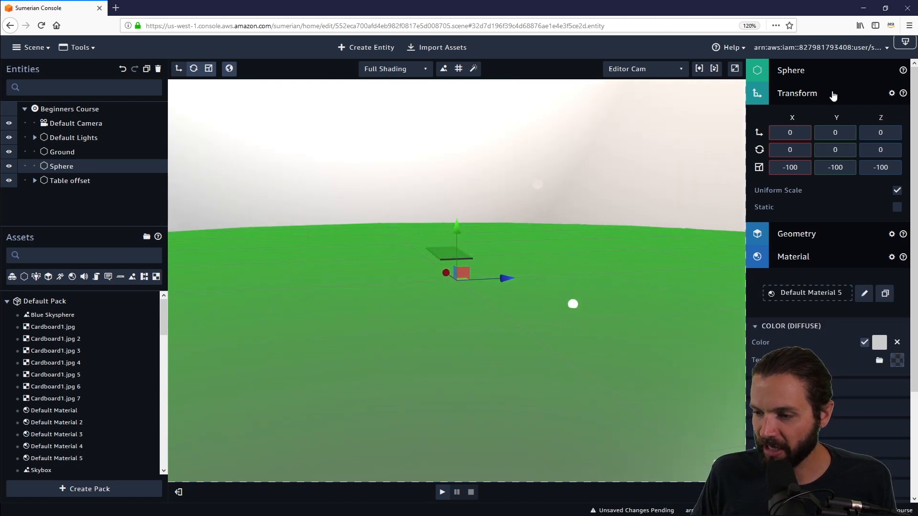
click(815, 94)
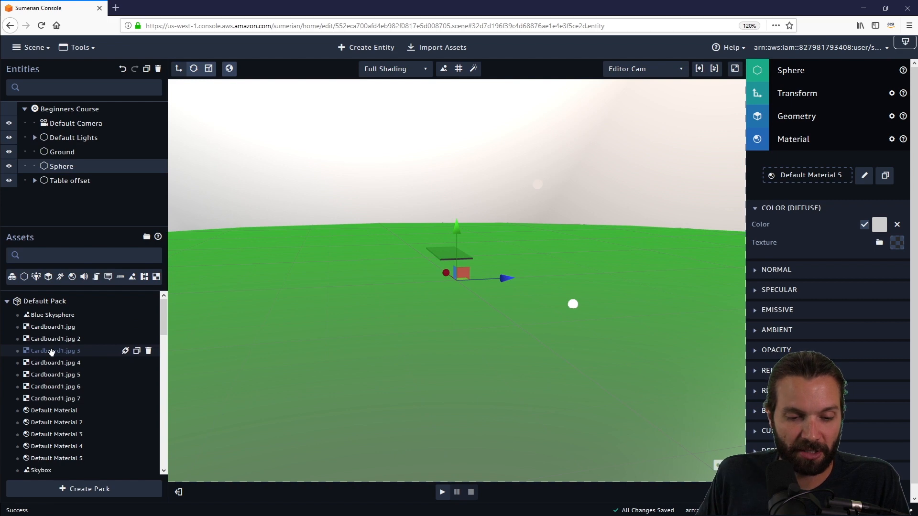
scroll(51, 352, down, 5)
drag(67, 390, 838, 221)
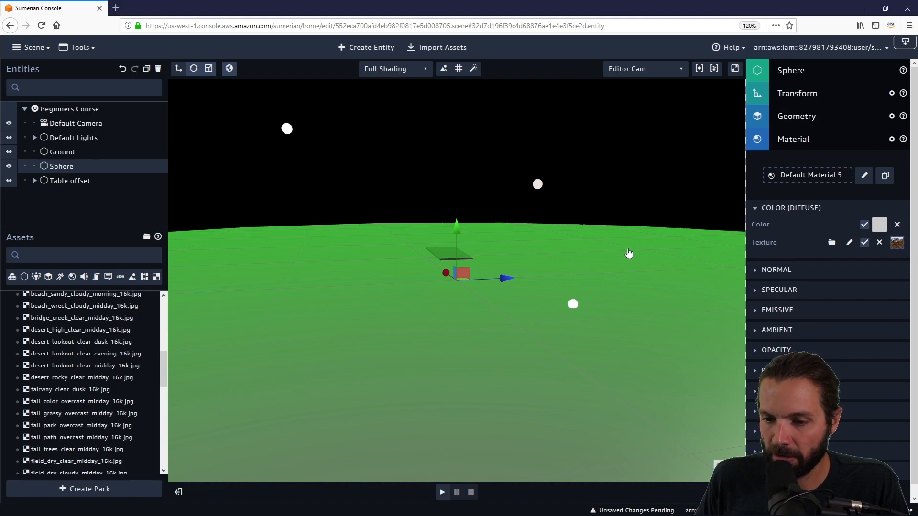
- Rotate the inverted sphere to 90 degrees on the X axis so its panorama stands upright
drag(629, 253, 596, 254)
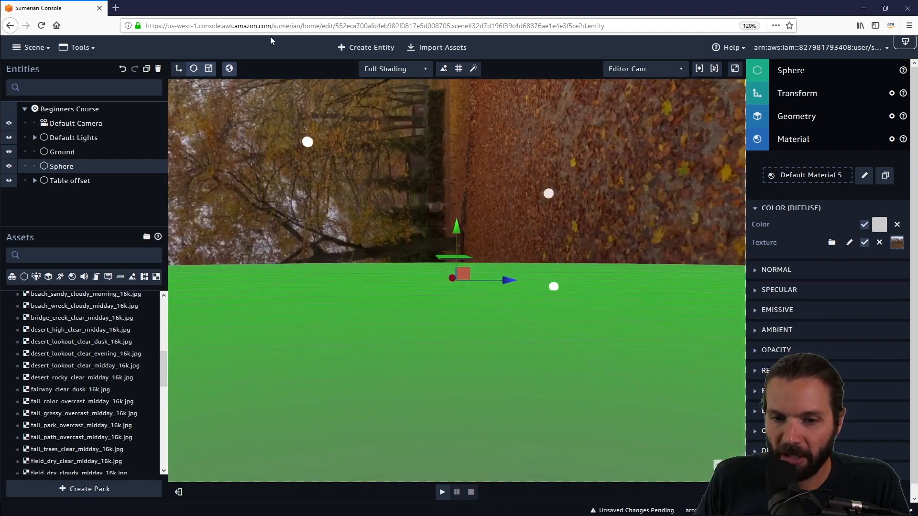
click(193, 68)
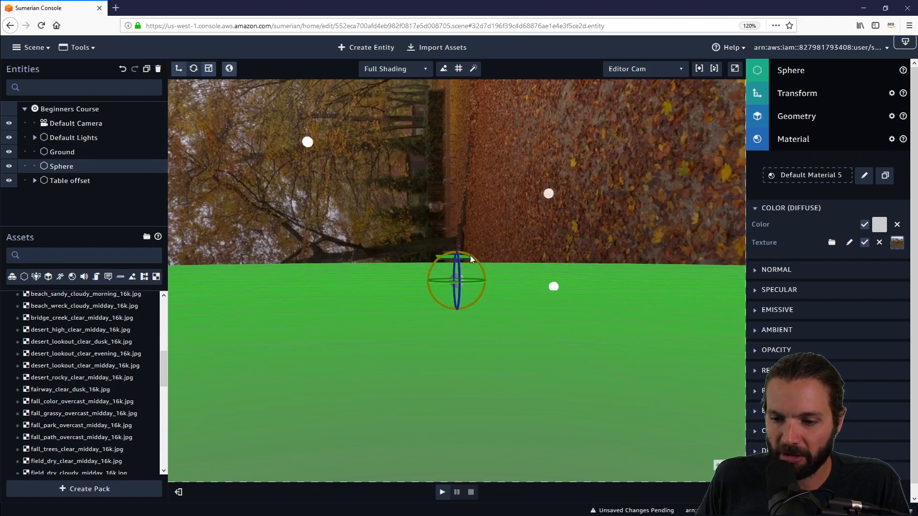
mouse_move(469, 256)
mouse_down()
mouse_move(489, 286)
mouse_move(481, 244)
mouse_up()
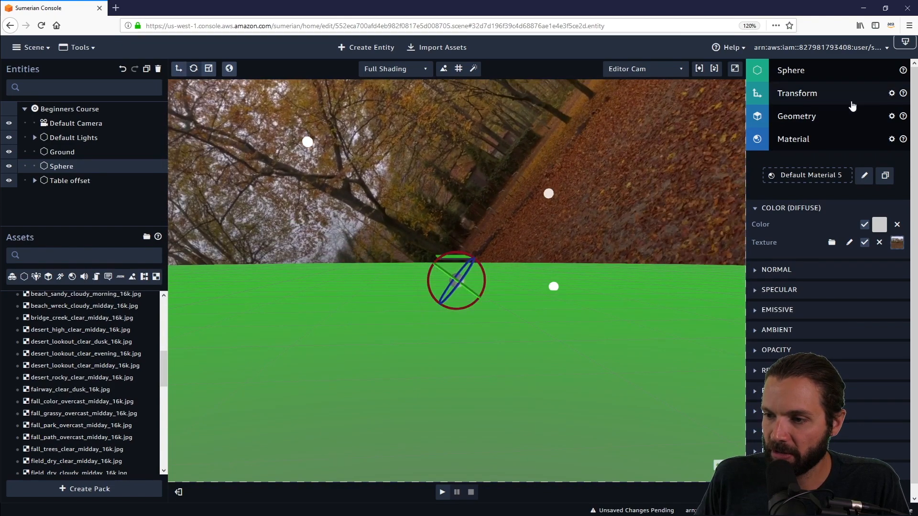
click(852, 95)
drag(774, 152, 771, 151)
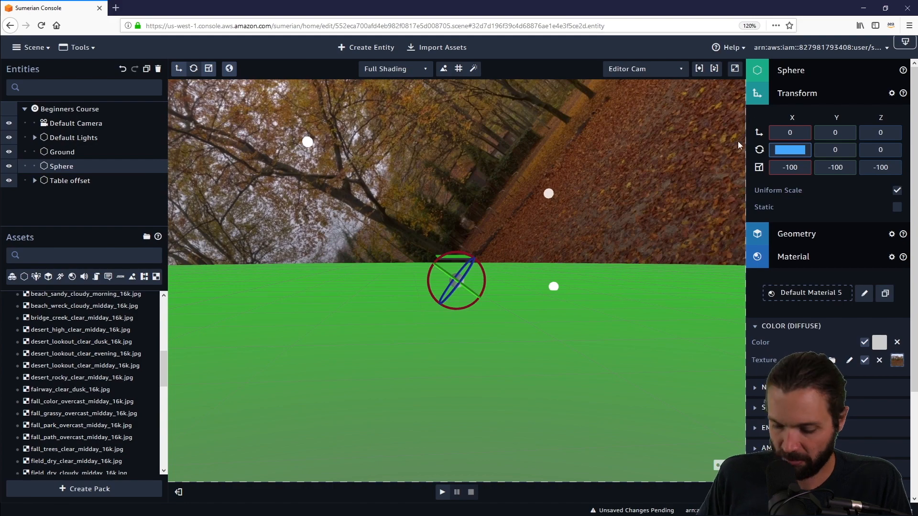
text(90)
key(Return)
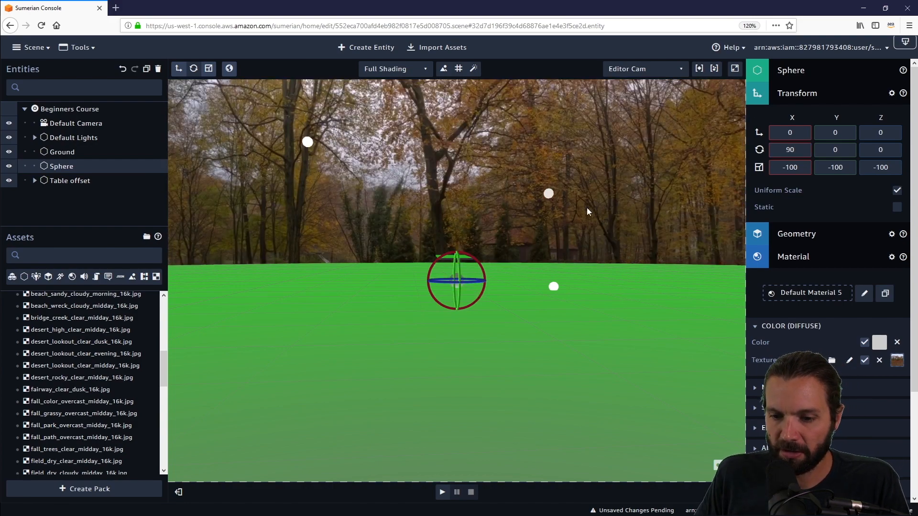
- Examine the textured skysphere from inside and outside, checking how the panorama surrounds the ground
drag(587, 207, 326, 199)
drag(548, 182, 426, 223)
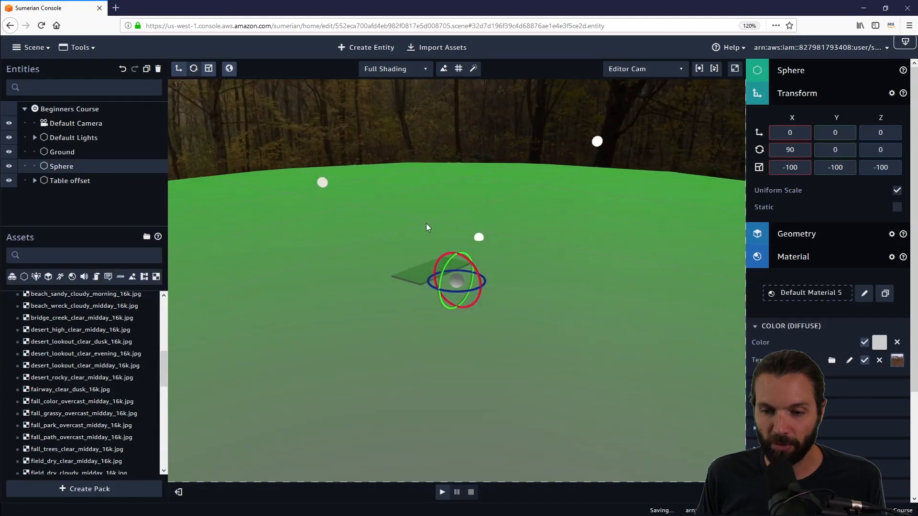
drag(587, 367, 429, 337)
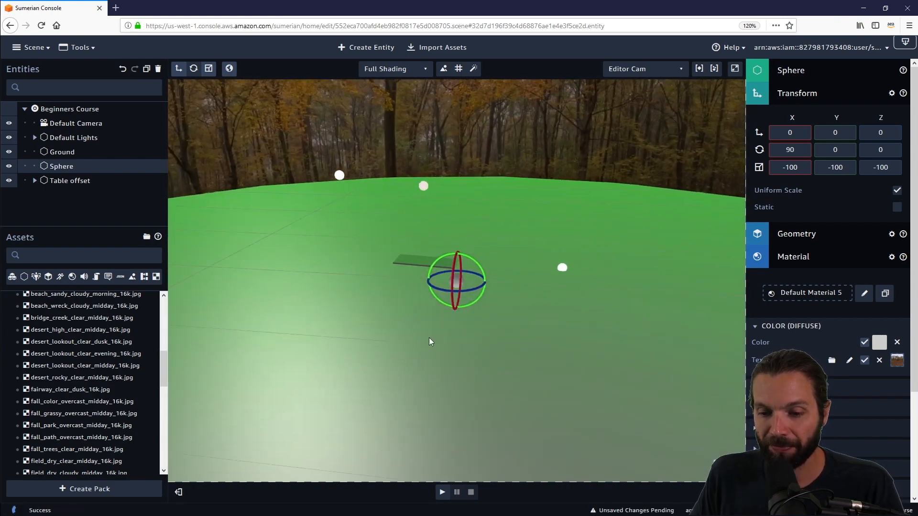
scroll(428, 337, down, 8)
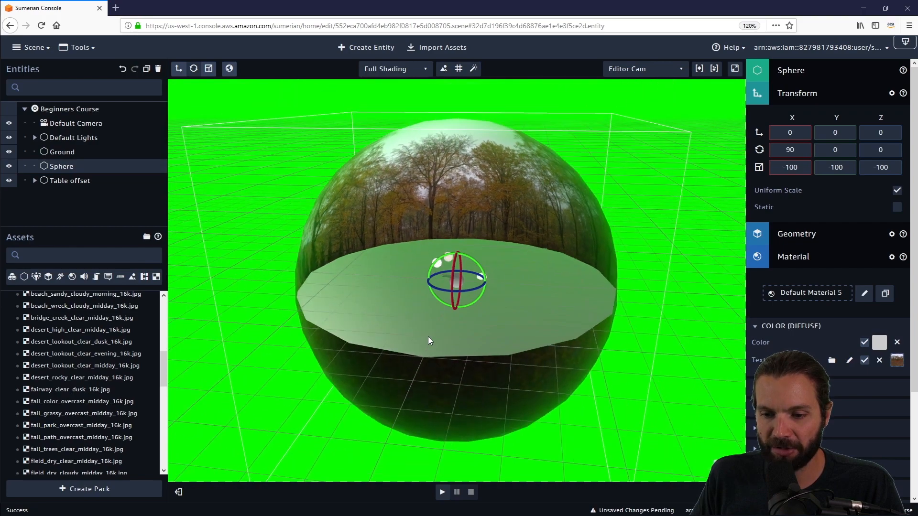
drag(695, 315, 527, 355)
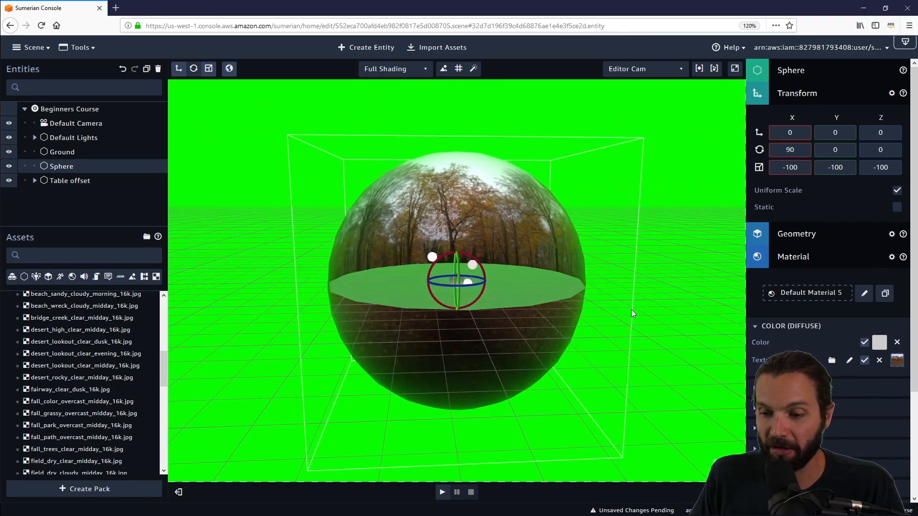
drag(643, 234, 483, 298)
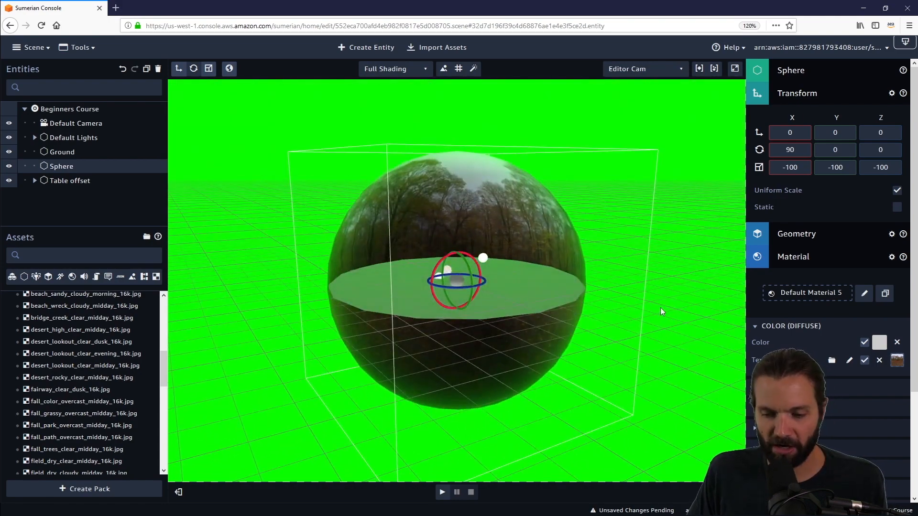
right_drag(662, 312, 641, 288)
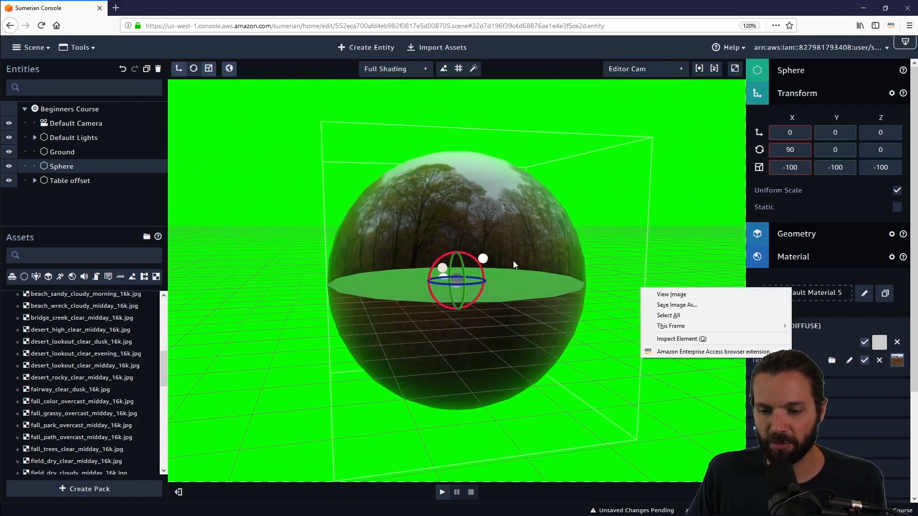
click(514, 286)
scroll(499, 299, up, 10)
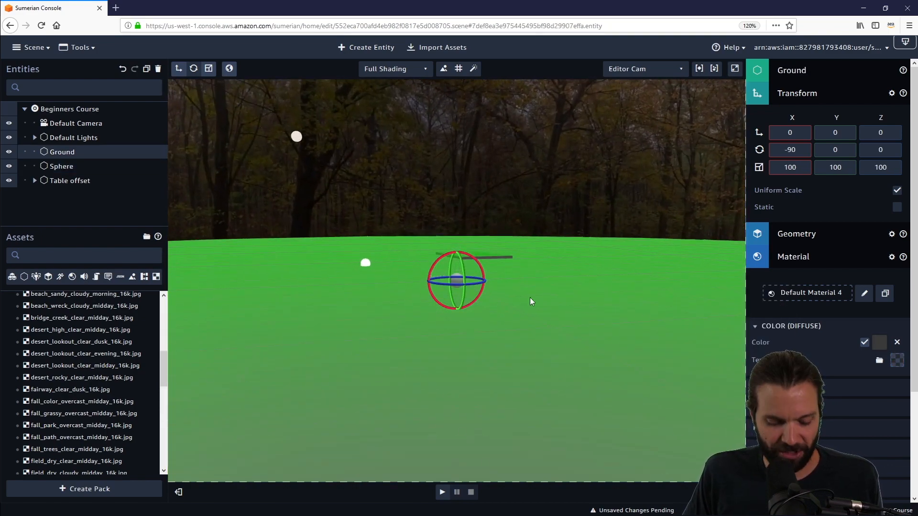
middle_drag(566, 285, 561, 357)
right_drag(615, 367, 509, 371)
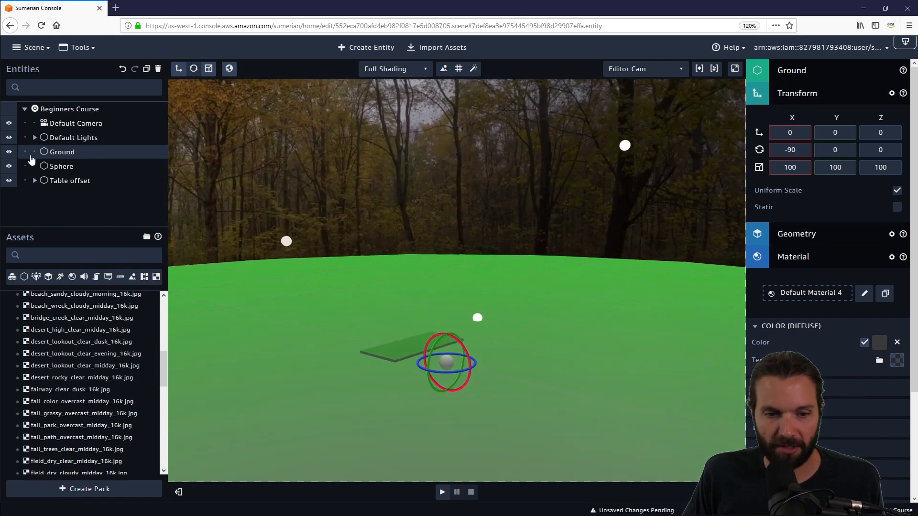
- Delete the Sphere entity and reset the environment's background colour to its default
click(65, 167)
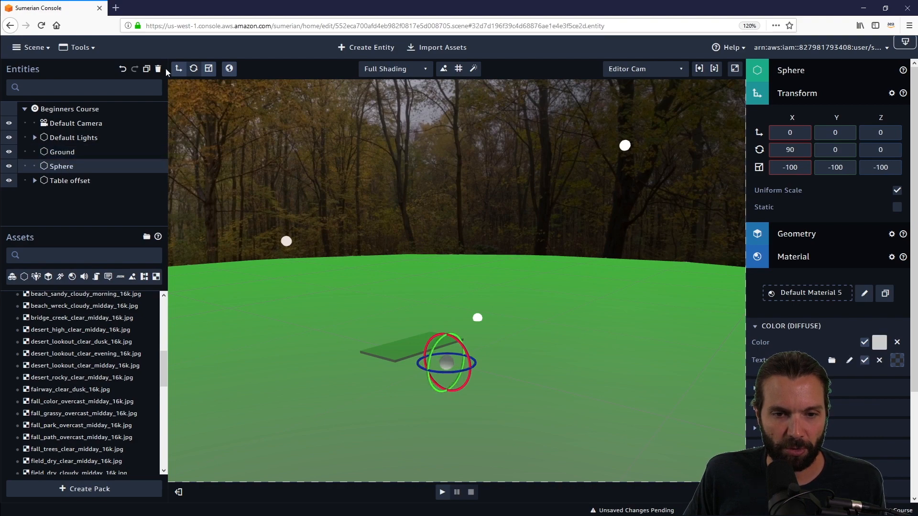
click(158, 70)
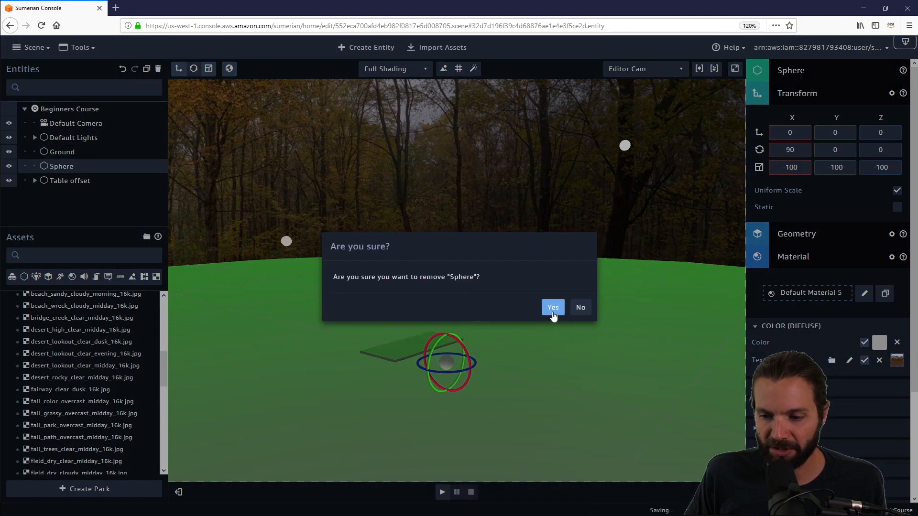
click(553, 309)
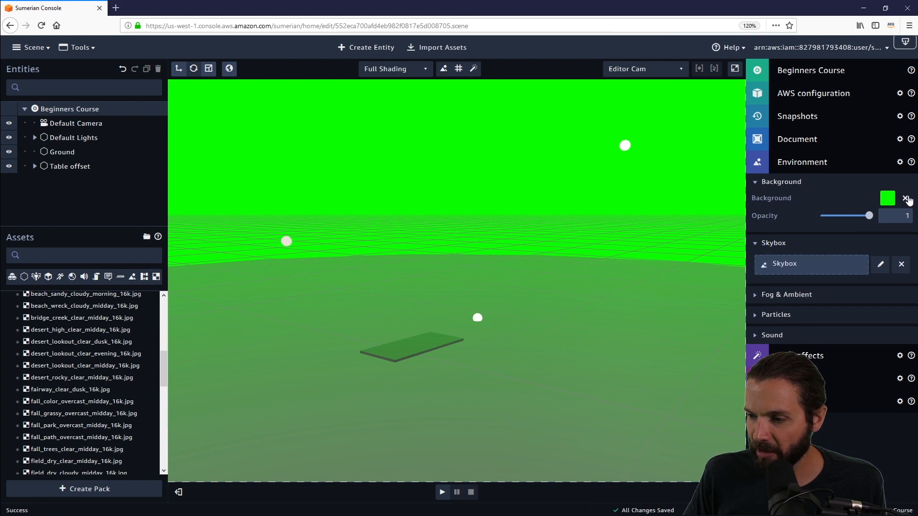
click(906, 199)
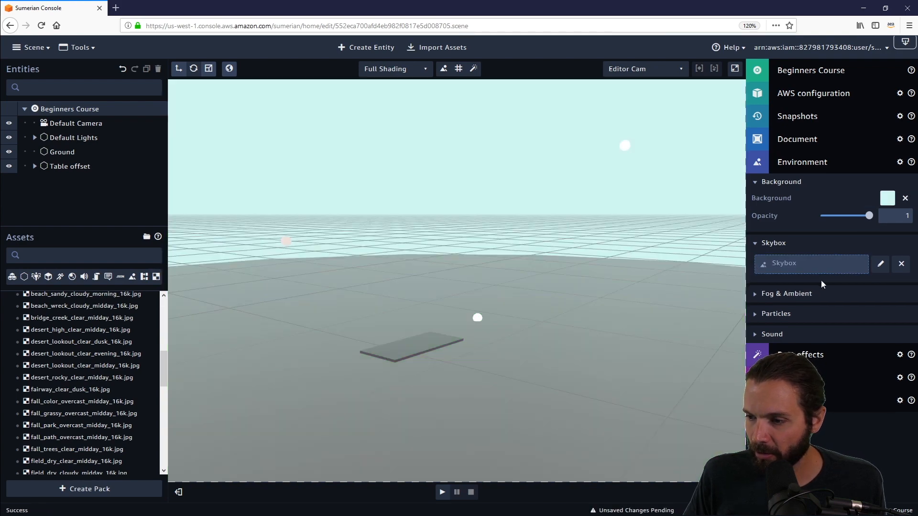
- Assign skysphereblue.png as the texture of the scene's spherical skybox and view the resulting sky around the scene
click(881, 267)
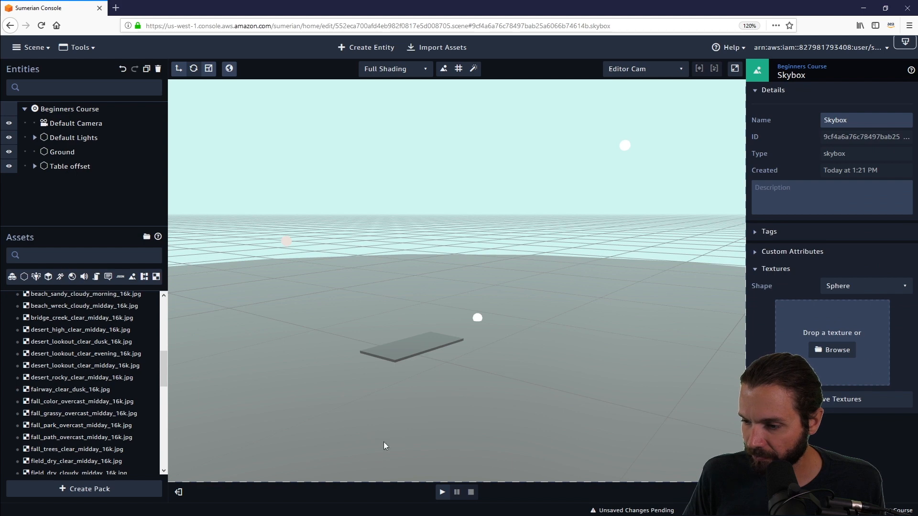
scroll(74, 374, up, 2)
scroll(74, 373, down, 5)
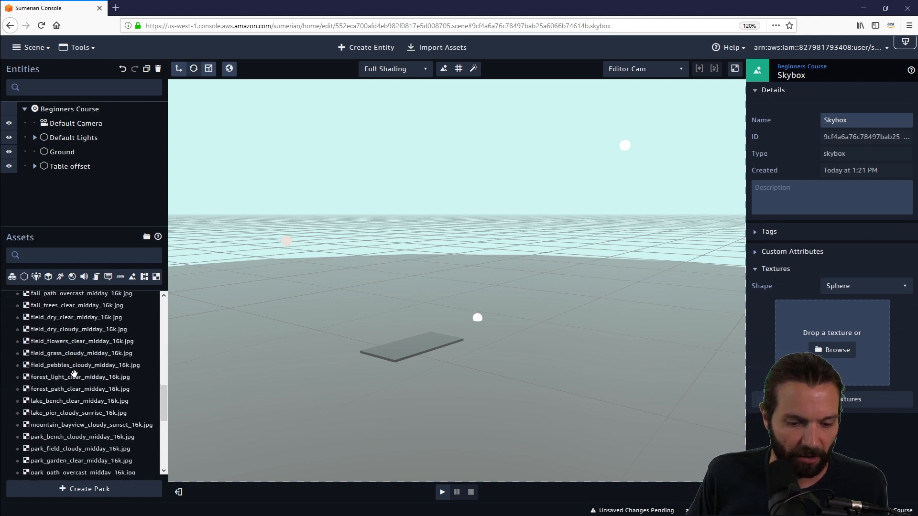
scroll(72, 383, up, 8)
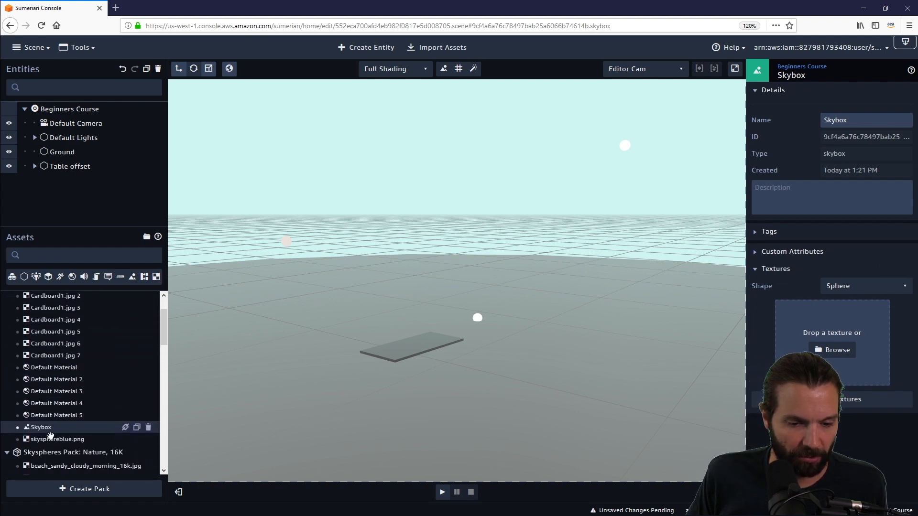
drag(50, 439, 855, 314)
drag(850, 347, 850, 350)
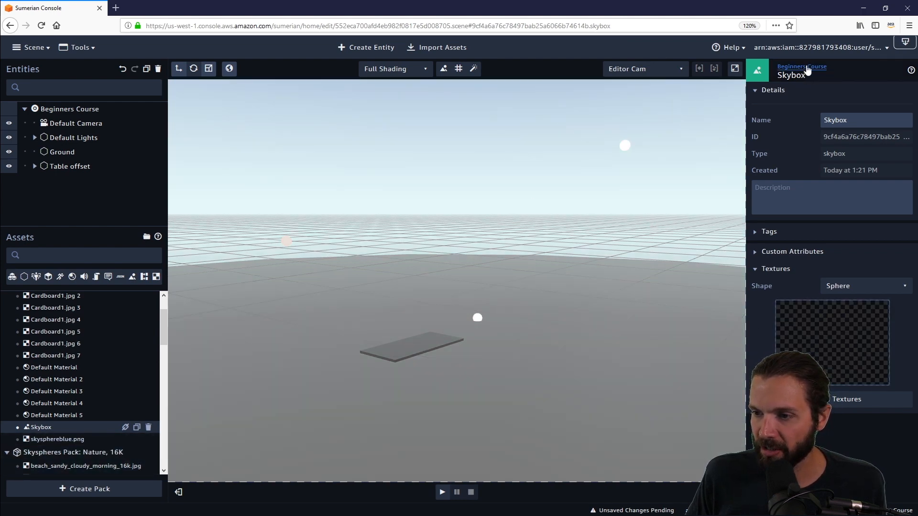
click(807, 68)
drag(546, 309, 354, 311)
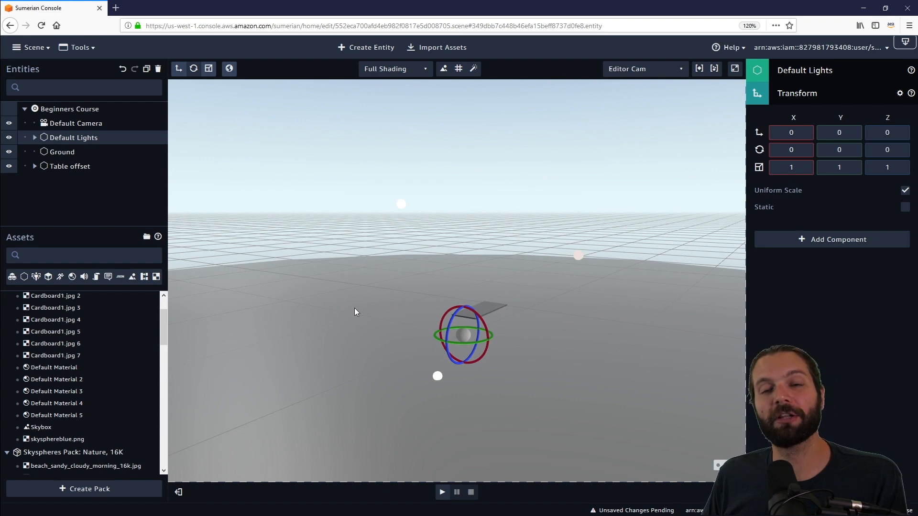